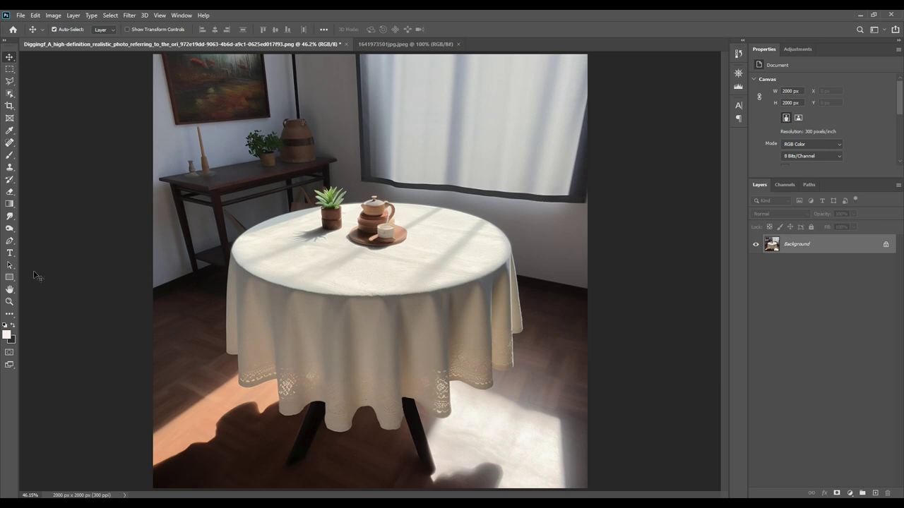
Step: Activate the Pen tool in Shape mode for outlining the tablecloth
{"action": "left_click", "coordinate": [9, 243]}
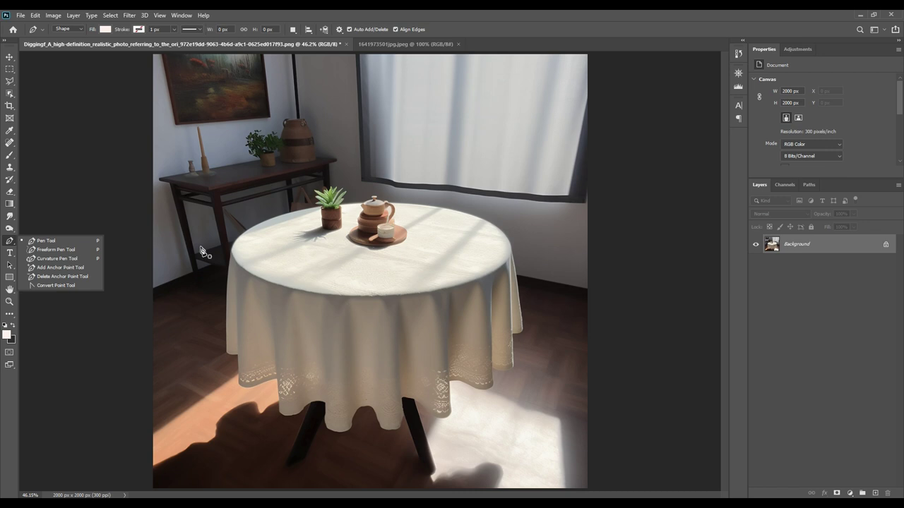
{"action": "left_click", "coordinate": [62, 241]}
{"action": "left_click", "coordinate": [63, 29]}
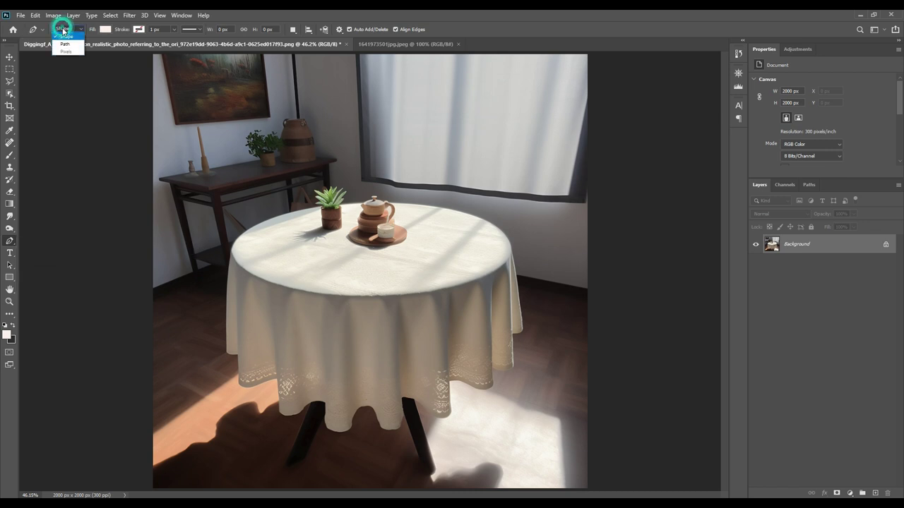
{"action": "left_click", "coordinate": [71, 37]}
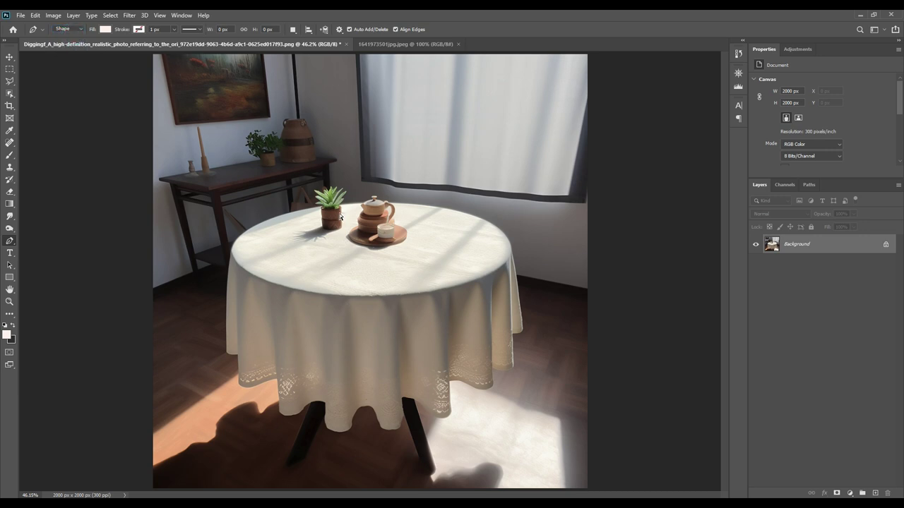
Step: Start a rough tablecloth outline at the tabletop's left edge and run it around the plant pot, leaving the pot outside
{"action": "scroll", "coordinate": [340, 217], "scroll_direction": "up", "scroll_amount": 5}
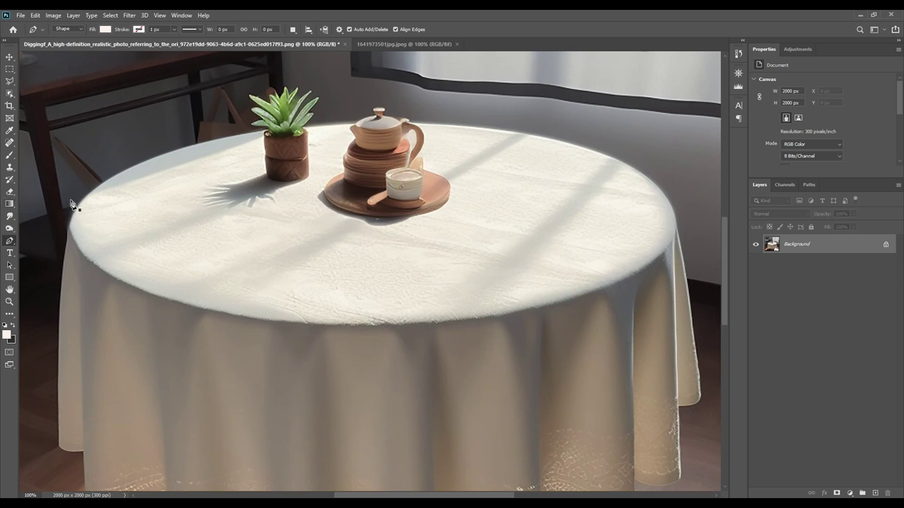
{"action": "left_click", "coordinate": [69, 226]}
{"action": "left_click", "coordinate": [266, 131]}
{"action": "left_click", "coordinate": [265, 173]}
{"action": "left_click", "coordinate": [269, 178]}
{"action": "left_click", "coordinate": [308, 175]}
{"action": "left_click", "coordinate": [308, 151]}
{"action": "left_click", "coordinate": [305, 130]}
Step: Continue the outline around the teapot, wooden tray and cup, returning to the tabletop's back edge
{"action": "left_click", "coordinate": [354, 127]}
{"action": "left_click", "coordinate": [347, 151]}
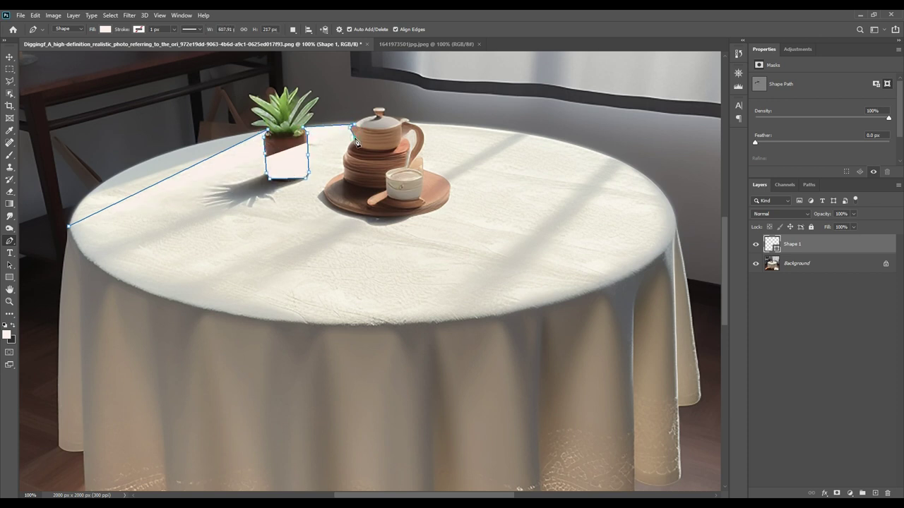
{"action": "left_click", "coordinate": [343, 172]}
{"action": "left_click", "coordinate": [343, 209]}
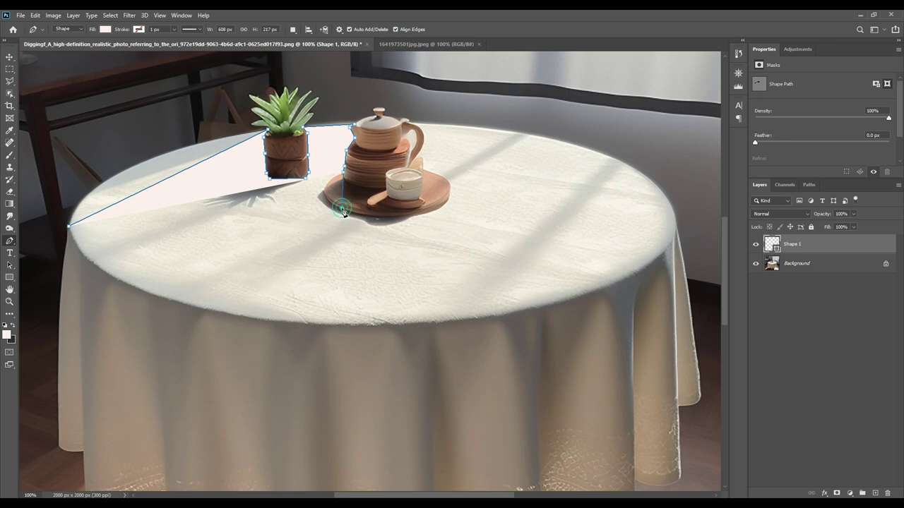
{"action": "left_click", "coordinate": [445, 204]}
{"action": "left_click", "coordinate": [440, 175]}
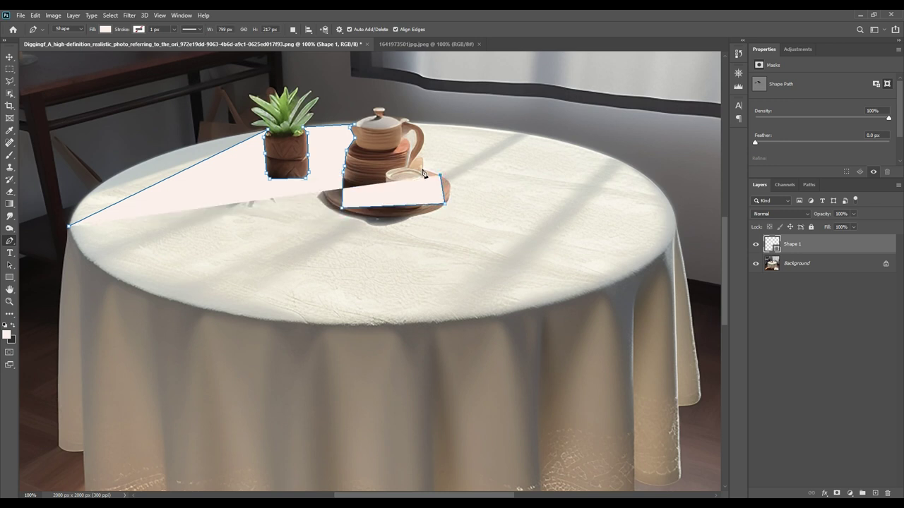
{"action": "left_click", "coordinate": [422, 169]}
{"action": "left_click", "coordinate": [424, 150]}
{"action": "left_click", "coordinate": [409, 124]}
Step: Extend the outline to the tabletop's right edge and roughly along the folds of the right hem
{"action": "left_click", "coordinate": [676, 227]}
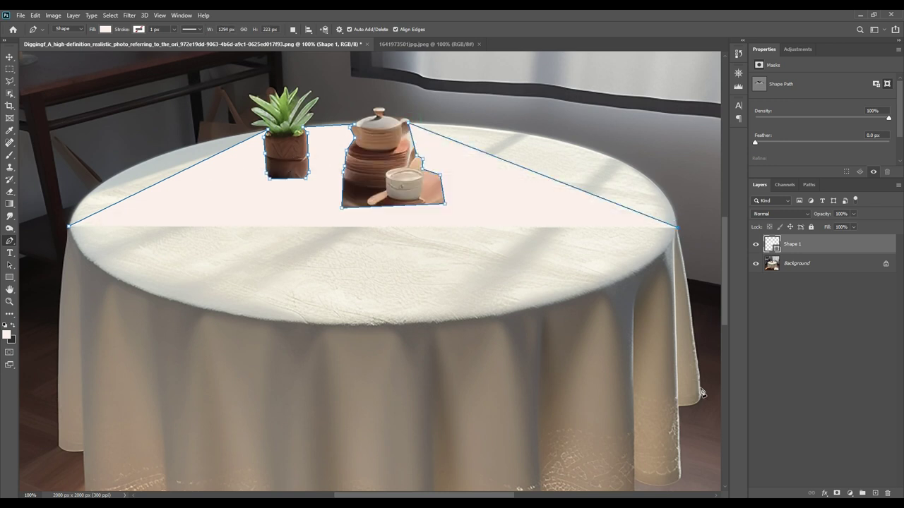
{"action": "left_click", "coordinate": [700, 387]}
{"action": "left_click", "coordinate": [679, 405]}
{"action": "left_click_drag", "start_coordinate": [697, 447], "coordinate": [672, 348]}
{"action": "left_click", "coordinate": [654, 369]}
{"action": "left_click", "coordinate": [608, 380]}
{"action": "left_click", "coordinate": [610, 405]}
{"action": "left_click", "coordinate": [560, 418]}
{"action": "left_click", "coordinate": [515, 409]}
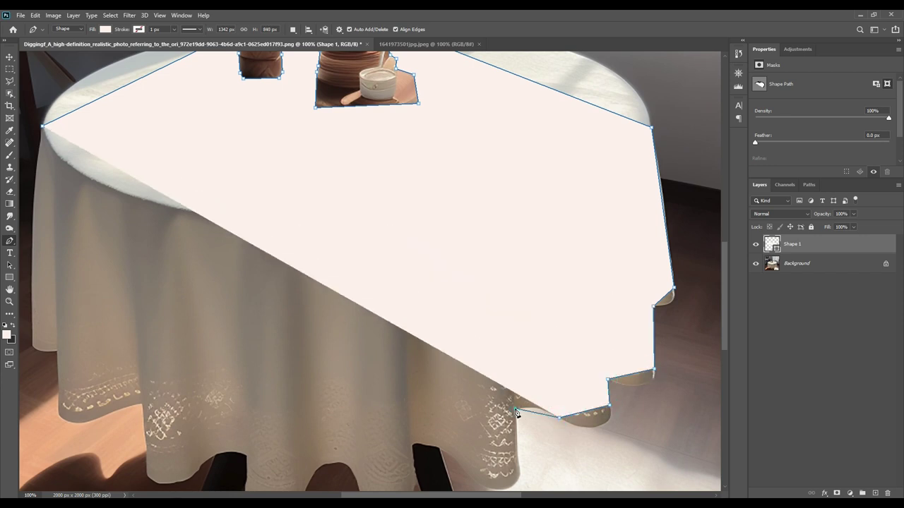
Step: Continue the rough outline along the front hem, past the right table leg and across the two central folds
{"action": "left_click_drag", "start_coordinate": [520, 462], "coordinate": [551, 355]}
{"action": "left_click", "coordinate": [551, 361]}
{"action": "left_click", "coordinate": [504, 371]}
{"action": "left_click", "coordinate": [445, 339]}
{"action": "left_click", "coordinate": [395, 395]}
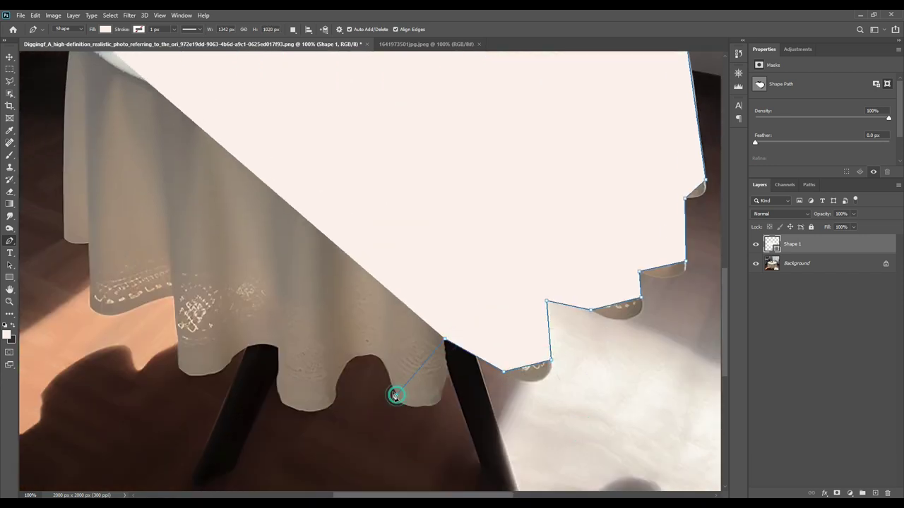
{"action": "left_click", "coordinate": [396, 395]}
{"action": "left_click", "coordinate": [355, 356]}
{"action": "left_click", "coordinate": [335, 388]}
{"action": "left_click", "coordinate": [276, 382]}
Step: Set the shape layer's opacity to 0% and close the outline along the left hem and side of the tablecloth
{"action": "key", "text": "0"}
{"action": "key", "text": "0"}
{"action": "left_click", "coordinate": [277, 349]}
{"action": "left_click", "coordinate": [232, 359]}
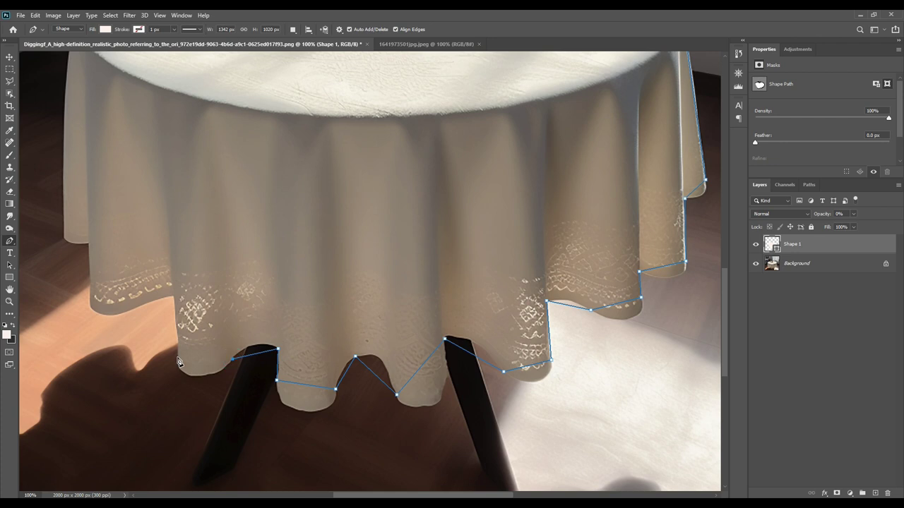
{"action": "left_click", "coordinate": [91, 300]}
{"action": "left_click", "coordinate": [89, 246]}
{"action": "left_click_drag", "start_coordinate": [61, 229], "coordinate": [256, 261]}
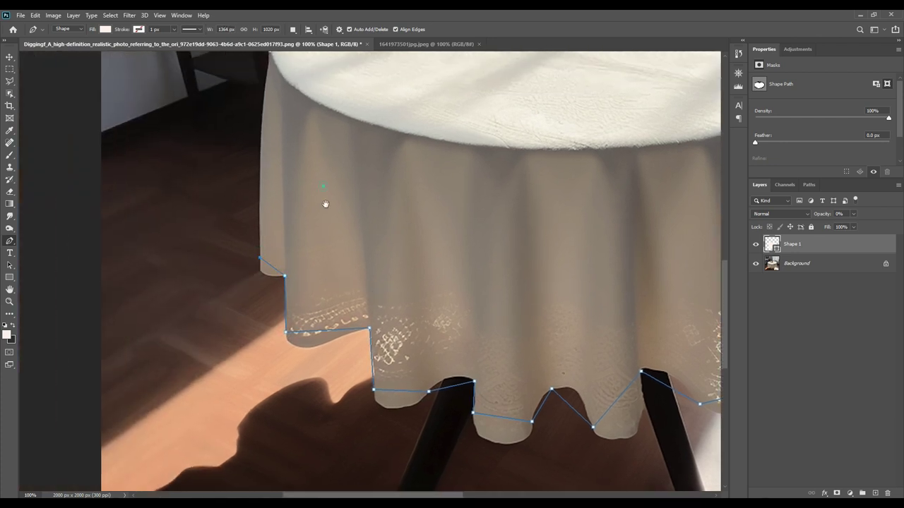
{"action": "left_click_drag", "start_coordinate": [326, 204], "coordinate": [340, 324]}
{"action": "left_click", "coordinate": [285, 171]}
Step: With the Add Anchor Point tool, bend the outline onto the tabletop's curved back edge around the plant pot
{"action": "right_click", "coordinate": [14, 243]}
{"action": "left_click", "coordinate": [50, 269]}
{"action": "left_click", "coordinate": [371, 129]}
{"action": "left_click_drag", "start_coordinate": [371, 130], "coordinate": [342, 117]}
{"action": "left_click_drag", "start_coordinate": [304, 143], "coordinate": [301, 141]}
{"action": "left_click", "coordinate": [406, 92]}
{"action": "left_click_drag", "start_coordinate": [458, 149], "coordinate": [343, 224]}
Step: Add and adjust anchor points so the outline follows the plant pot's rounded base and rim
{"action": "scroll", "coordinate": [390, 175], "scroll_direction": "up", "scroll_amount": 2}
{"action": "left_click_drag", "start_coordinate": [376, 252], "coordinate": [377, 261]}
{"action": "left_click_drag", "start_coordinate": [332, 244], "coordinate": [329, 246]}
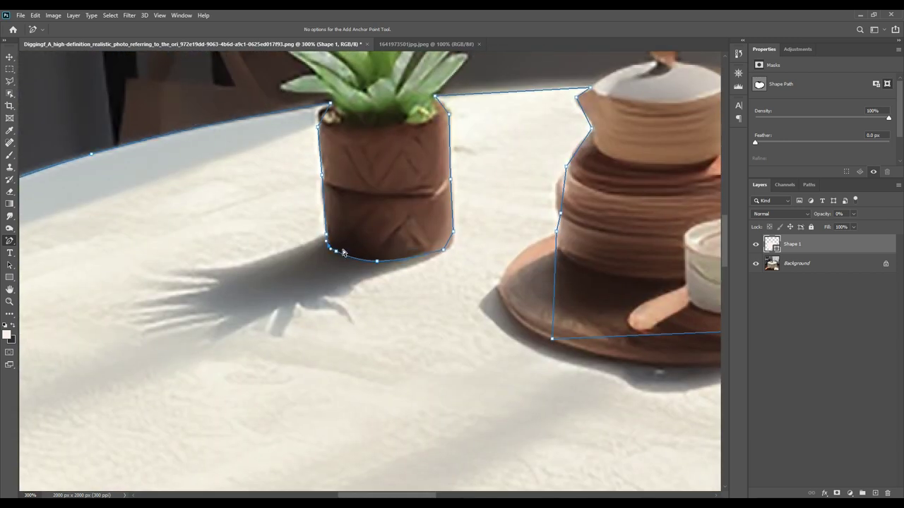
{"action": "left_click", "coordinate": [322, 115]}
{"action": "left_click", "coordinate": [368, 263]}
{"action": "left_click_drag", "start_coordinate": [368, 263], "coordinate": [350, 262]}
{"action": "left_click_drag", "start_coordinate": [435, 96], "coordinate": [434, 96]}
Step: Fit the outline to the teapot's spout and the left side of the stacked wooden stand
{"action": "left_click_drag", "start_coordinate": [578, 104], "coordinate": [576, 102]}
{"action": "left_click", "coordinate": [586, 92]}
{"action": "left_click", "coordinate": [591, 129]}
{"action": "left_click_drag", "start_coordinate": [579, 149], "coordinate": [569, 167]}
{"action": "left_click_drag", "start_coordinate": [573, 150], "coordinate": [574, 149]}
{"action": "left_click_drag", "start_coordinate": [564, 187], "coordinate": [556, 188]}
{"action": "left_click_drag", "start_coordinate": [559, 206], "coordinate": [559, 231]}
Step: Curve the outline around the wooden tray's rim and up its right side toward the cup
{"action": "left_click_drag", "start_coordinate": [555, 284], "coordinate": [500, 285]}
{"action": "left_click_drag", "start_coordinate": [529, 247], "coordinate": [523, 251]}
{"action": "left_click_drag", "start_coordinate": [528, 324], "coordinate": [525, 327]}
{"action": "left_click_drag", "start_coordinate": [675, 284], "coordinate": [476, 262]}
{"action": "left_click_drag", "start_coordinate": [515, 310], "coordinate": [513, 342]}
{"action": "left_click_drag", "start_coordinate": [591, 340], "coordinate": [640, 339]}
{"action": "left_click", "coordinate": [353, 317]}
{"action": "left_click_drag", "start_coordinate": [654, 254], "coordinate": [679, 251]}
{"action": "left_click_drag", "start_coordinate": [669, 293], "coordinate": [680, 258]}
{"action": "left_click_drag", "start_coordinate": [648, 217], "coordinate": [630, 211]}
{"action": "left_click", "coordinate": [591, 164]}
Step: Add an anchor point on the outline's back-right segment and pull the line onto the tabletop's curved back edge
{"action": "left_click_drag", "start_coordinate": [651, 156], "coordinate": [185, 222]}
{"action": "left_click", "coordinate": [546, 306]}
{"action": "left_click_drag", "start_coordinate": [546, 307], "coordinate": [612, 200]}
{"action": "left_click_drag", "start_coordinate": [233, 182], "coordinate": [428, 223]}
{"action": "left_click_drag", "start_coordinate": [293, 217], "coordinate": [284, 167]}
{"action": "left_click_drag", "start_coordinate": [443, 174], "coordinate": [442, 178]}
Step: Refine the outline around the tabletop's right rim with further anchor points
{"action": "left_click_drag", "start_coordinate": [599, 195], "coordinate": [41, 135]}
{"action": "left_click_drag", "start_coordinate": [418, 277], "coordinate": [437, 267]}
{"action": "left_click_drag", "start_coordinate": [508, 331], "coordinate": [515, 339]}
{"action": "left_click_drag", "start_coordinate": [347, 211], "coordinate": [341, 205]}
{"action": "left_click_drag", "start_coordinate": [436, 267], "coordinate": [437, 265]}
{"action": "left_click", "coordinate": [266, 178]}
Step: Fit the outline to the cloth's right side and the rounded tip of the rightmost fold
{"action": "left_click_drag", "start_coordinate": [527, 429], "coordinate": [411, 263]}
{"action": "left_click_drag", "start_coordinate": [518, 355], "coordinate": [420, 161]}
{"action": "left_click_drag", "start_coordinate": [340, 243], "coordinate": [346, 243]}
{"action": "left_click_drag", "start_coordinate": [469, 389], "coordinate": [453, 154]}
{"action": "left_click_drag", "start_coordinate": [369, 324], "coordinate": [367, 325]}
{"action": "left_click_drag", "start_coordinate": [359, 276], "coordinate": [364, 277]}
{"action": "left_click_drag", "start_coordinate": [351, 339], "coordinate": [363, 365]}
{"action": "left_click_drag", "start_coordinate": [367, 349], "coordinate": [368, 350]}
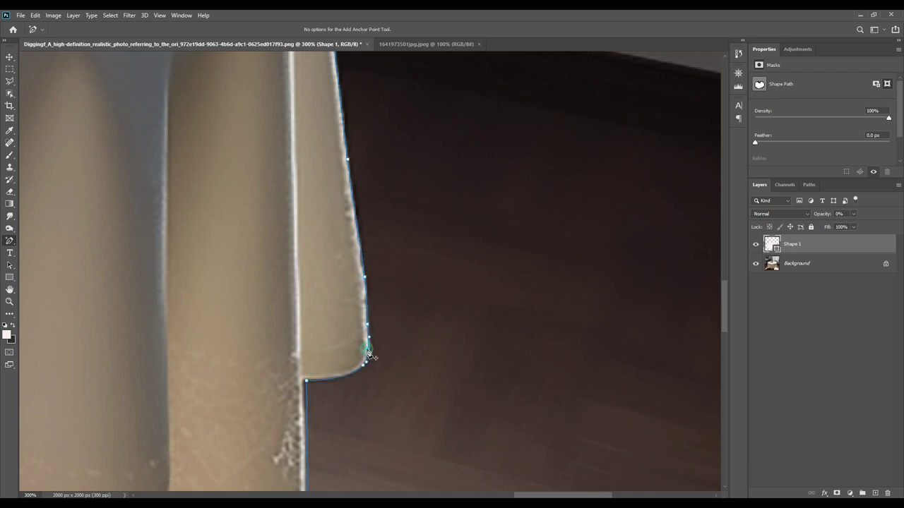
Step: Curve the outline around the bottoms of the second and third hem folds from the right
{"action": "left_click_drag", "start_coordinate": [428, 435], "coordinate": [436, 144]}
{"action": "left_click_drag", "start_coordinate": [288, 286], "coordinate": [318, 309]}
{"action": "left_click", "coordinate": [216, 322]}
{"action": "left_click_drag", "start_coordinate": [288, 361], "coordinate": [479, 314]}
{"action": "left_click_drag", "start_coordinate": [327, 354], "coordinate": [341, 404]}
{"action": "left_click_drag", "start_coordinate": [366, 373], "coordinate": [377, 380]}
{"action": "left_click_drag", "start_coordinate": [291, 401], "coordinate": [280, 403]}
{"action": "left_click_drag", "start_coordinate": [160, 365], "coordinate": [160, 349]}
{"action": "left_click", "coordinate": [204, 366]}
Step: Shape the outline around the lace-patterned fold beside the right table leg and across the top of that leg
{"action": "left_click_drag", "start_coordinate": [125, 418], "coordinate": [338, 349]}
{"action": "left_click_drag", "start_coordinate": [311, 328], "coordinate": [307, 327]}
{"action": "left_click_drag", "start_coordinate": [251, 375], "coordinate": [273, 425]}
{"action": "left_click_drag", "start_coordinate": [297, 398], "coordinate": [306, 399]}
{"action": "left_click", "coordinate": [222, 423]}
{"action": "left_click_drag", "start_coordinate": [262, 431], "coordinate": [427, 438]}
{"action": "left_click_drag", "start_coordinate": [248, 355], "coordinate": [231, 306]}
{"action": "left_click", "coordinate": [212, 303]}
{"action": "left_click_drag", "start_coordinate": [157, 304], "coordinate": [156, 295]}
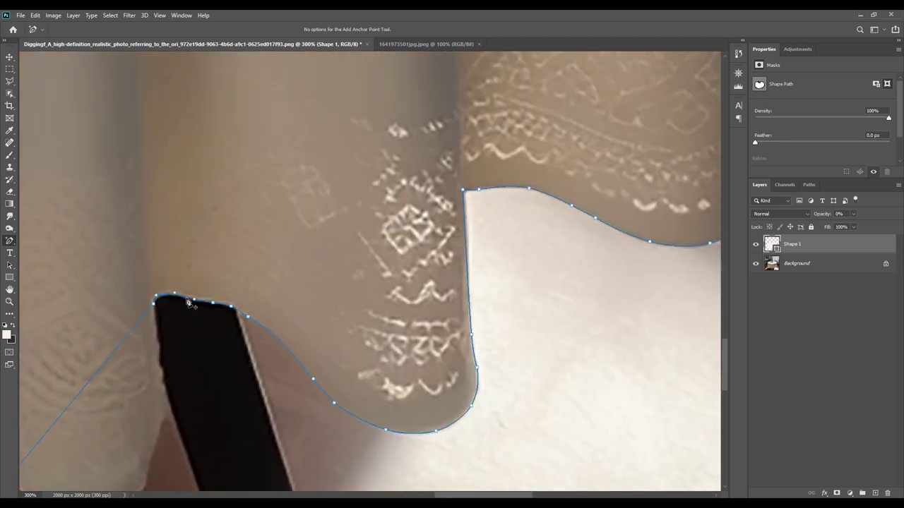
Step: Fit the outline to the side and rounded bottom of the fold just left of the right table leg
{"action": "left_click_drag", "start_coordinate": [216, 403], "coordinate": [240, 237]}
{"action": "left_click_drag", "start_coordinate": [93, 238], "coordinate": [171, 304]}
{"action": "left_click", "coordinate": [175, 304]}
{"action": "mouse_move", "coordinate": [180, 232]}
{"action": "left_mouse_down"}
{"action": "mouse_move", "coordinate": [187, 235]}
{"action": "mouse_move", "coordinate": [187, 216]}
{"action": "left_mouse_up"}
{"action": "left_click", "coordinate": [186, 206]}
{"action": "left_click", "coordinate": [184, 181]}
{"action": "left_click", "coordinate": [183, 174]}
{"action": "left_click_drag", "start_coordinate": [71, 323], "coordinate": [36, 305]}
{"action": "left_click_drag", "start_coordinate": [117, 343], "coordinate": [117, 339]}
{"action": "left_click", "coordinate": [90, 338]}
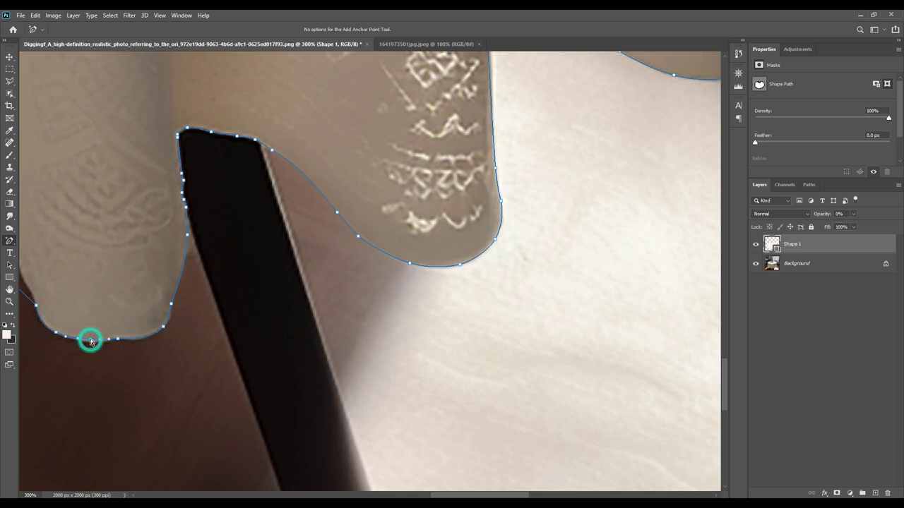
Step: Bend the outline along the right side of the arch between the two central hem folds
{"action": "left_click_drag", "start_coordinate": [190, 273], "coordinate": [454, 259]}
{"action": "left_click_drag", "start_coordinate": [244, 239], "coordinate": [250, 182]}
{"action": "left_click_drag", "start_coordinate": [291, 259], "coordinate": [286, 259]}
{"action": "left_click", "coordinate": [292, 274]}
{"action": "left_click", "coordinate": [276, 225]}
Step: Add anchor points to fit the outline to the top and left side of the arch between the central folds
{"action": "left_click", "coordinate": [201, 172]}
{"action": "left_click", "coordinate": [225, 171]}
{"action": "left_click", "coordinate": [187, 175]}
{"action": "left_click_drag", "start_coordinate": [151, 220], "coordinate": [145, 209]}
{"action": "left_click", "coordinate": [157, 192]}
{"action": "left_click", "coordinate": [186, 175]}
{"action": "left_click", "coordinate": [124, 250]}
{"action": "left_click", "coordinate": [130, 237]}
Step: Fit the outline to the rounded bottom of the hem fold just right of the left table leg
{"action": "left_click_drag", "start_coordinate": [166, 337], "coordinate": [404, 267]}
{"action": "left_click_drag", "start_coordinate": [265, 191], "coordinate": [274, 272]}
{"action": "left_click_drag", "start_coordinate": [219, 234], "coordinate": [197, 246]}
{"action": "left_click", "coordinate": [216, 257]}
{"action": "left_click", "coordinate": [244, 267]}
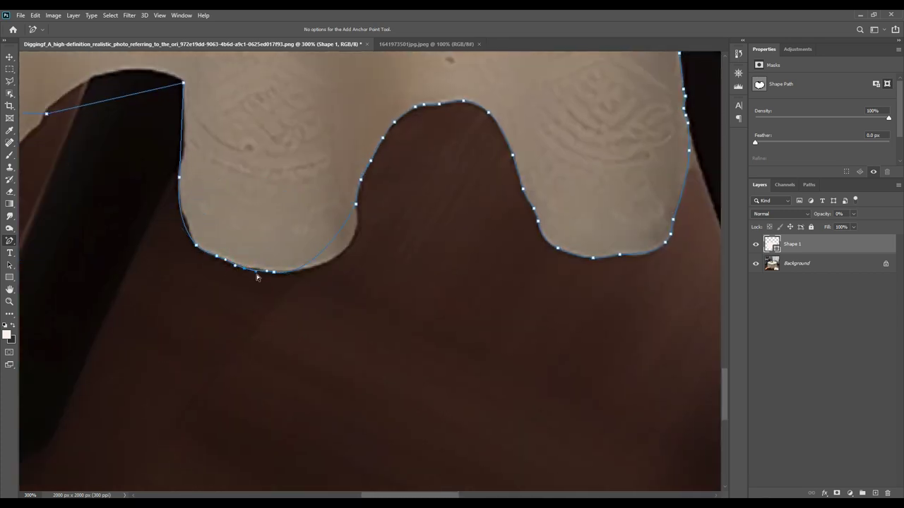
{"action": "left_click_drag", "start_coordinate": [330, 243], "coordinate": [346, 247]}
Step: Refine the outline along the left side of the fold beside the left table leg with extra anchor points
{"action": "left_click_drag", "start_coordinate": [185, 226], "coordinate": [188, 225]}
{"action": "left_click", "coordinate": [182, 208]}
{"action": "left_click_drag", "start_coordinate": [181, 125], "coordinate": [184, 125]}
{"action": "left_click", "coordinate": [182, 167]}
{"action": "left_click", "coordinate": [179, 168]}
{"action": "left_click_drag", "start_coordinate": [179, 178], "coordinate": [185, 147]}
Step: Bend the outline into an arch across the top of the left table leg
{"action": "left_click", "coordinate": [110, 71]}
{"action": "left_click_drag", "start_coordinate": [125, 96], "coordinate": [177, 76]}
{"action": "left_click", "coordinate": [154, 68]}
{"action": "left_click", "coordinate": [181, 79]}
{"action": "left_click_drag", "start_coordinate": [47, 114], "coordinate": [48, 107]}
{"action": "left_click_drag", "start_coordinate": [93, 83], "coordinate": [92, 75]}
Step: Pull the outline down to the bottom and lower-left corner of the fold left of the left table leg
{"action": "left_click_drag", "start_coordinate": [93, 170], "coordinate": [493, 194]}
{"action": "left_click_drag", "start_coordinate": [335, 139], "coordinate": [334, 189]}
{"action": "left_click", "coordinate": [318, 187]}
{"action": "left_click_drag", "start_coordinate": [292, 164], "coordinate": [288, 167]}
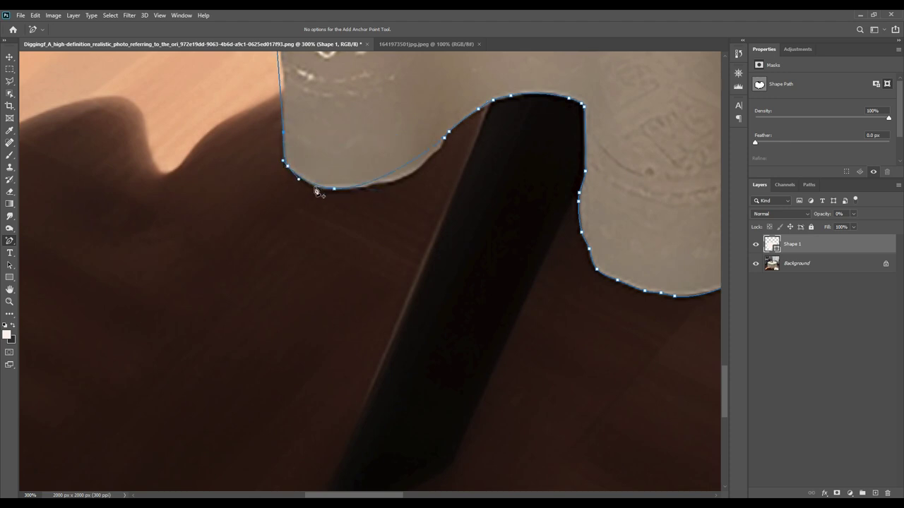
Step: Add anchor points to fit the outline to the lower-right curve of the fold left of the left table leg
{"action": "left_click", "coordinate": [400, 168]}
{"action": "left_click_drag", "start_coordinate": [401, 168], "coordinate": [409, 174]}
{"action": "left_click", "coordinate": [428, 158]}
{"action": "left_click", "coordinate": [439, 148]}
{"action": "left_click", "coordinate": [378, 183]}
{"action": "left_click", "coordinate": [352, 189]}
{"action": "left_click", "coordinate": [392, 181]}
Step: Fit the outline to the left side of that fold up to the corner where the next fold begins
{"action": "left_click_drag", "start_coordinate": [346, 108], "coordinate": [358, 241]}
{"action": "left_click_drag", "start_coordinate": [291, 211], "coordinate": [294, 211]}
{"action": "left_click", "coordinate": [294, 250]}
{"action": "left_click", "coordinate": [290, 170]}
{"action": "left_click_drag", "start_coordinate": [282, 82], "coordinate": [285, 84]}
{"action": "left_click", "coordinate": [277, 83]}
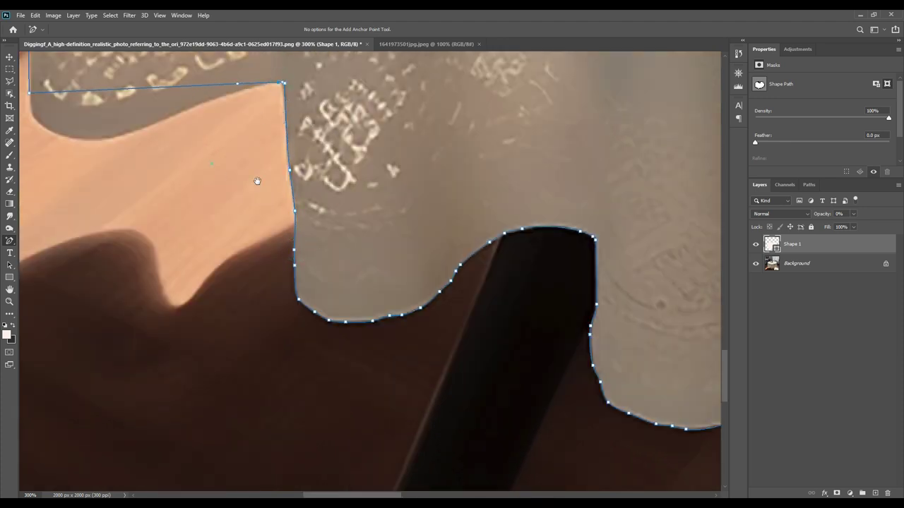
Step: Curve the outline along the lace-edged hem of the next fold toward the left side of the cloth
{"action": "left_click_drag", "start_coordinate": [255, 179], "coordinate": [466, 210]}
{"action": "left_click_drag", "start_coordinate": [311, 121], "coordinate": [295, 170]}
{"action": "left_click", "coordinate": [422, 134]}
{"action": "left_click_drag", "start_coordinate": [423, 134], "coordinate": [422, 131]}
{"action": "left_click_drag", "start_coordinate": [346, 162], "coordinate": [341, 163]}
{"action": "mouse_move", "coordinate": [255, 154]}
{"action": "left_mouse_down"}
{"action": "mouse_move", "coordinate": [241, 124]}
{"action": "mouse_move", "coordinate": [248, 152]}
{"action": "left_mouse_up"}
Step: Refine the left side of the lace-edged fold and shape the outline around the bottom of the leftmost fold
{"action": "left_click_drag", "start_coordinate": [320, 106], "coordinate": [384, 305]}
{"action": "left_click", "coordinate": [304, 273]}
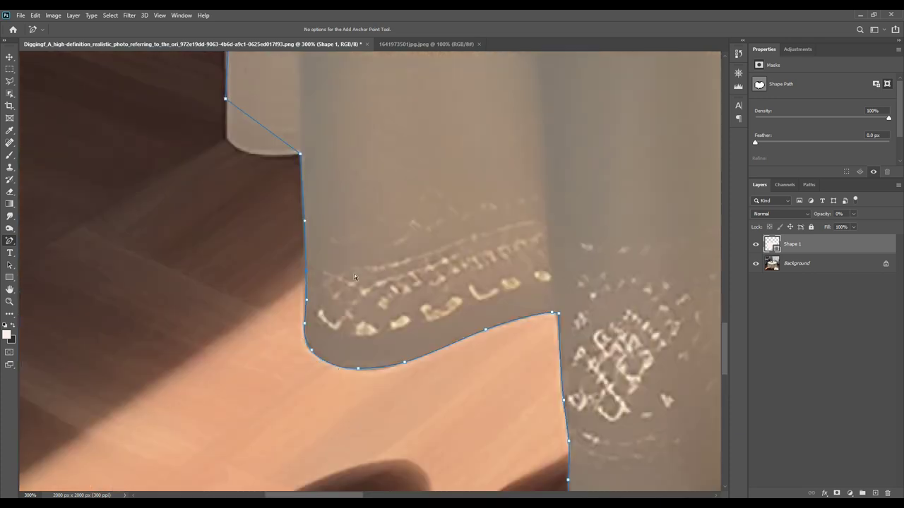
{"action": "left_click_drag", "start_coordinate": [256, 122], "coordinate": [236, 147]}
{"action": "left_click_drag", "start_coordinate": [224, 116], "coordinate": [227, 117]}
Step: Add anchor points to fit the outline to the cloth's left edge and the far-left rim of the tabletop
{"action": "left_click_drag", "start_coordinate": [306, 130], "coordinate": [372, 480]}
{"action": "left_click_drag", "start_coordinate": [309, 103], "coordinate": [294, 104]}
{"action": "scroll", "coordinate": [371, 318], "scroll_direction": "up", "scroll_amount": 5}
{"action": "left_click", "coordinate": [356, 140]}
{"action": "left_click", "coordinate": [323, 244]}
{"action": "left_click", "coordinate": [311, 347]}
{"action": "left_click_drag", "start_coordinate": [480, 92], "coordinate": [336, 283]}
{"action": "left_click", "coordinate": [395, 204]}
{"action": "left_click", "coordinate": [305, 246]}
Step: Check the outline around the plant pot and tea set, and deselect the tablecloth shape layer
{"action": "left_click_drag", "start_coordinate": [647, 221], "coordinate": [340, 330]}
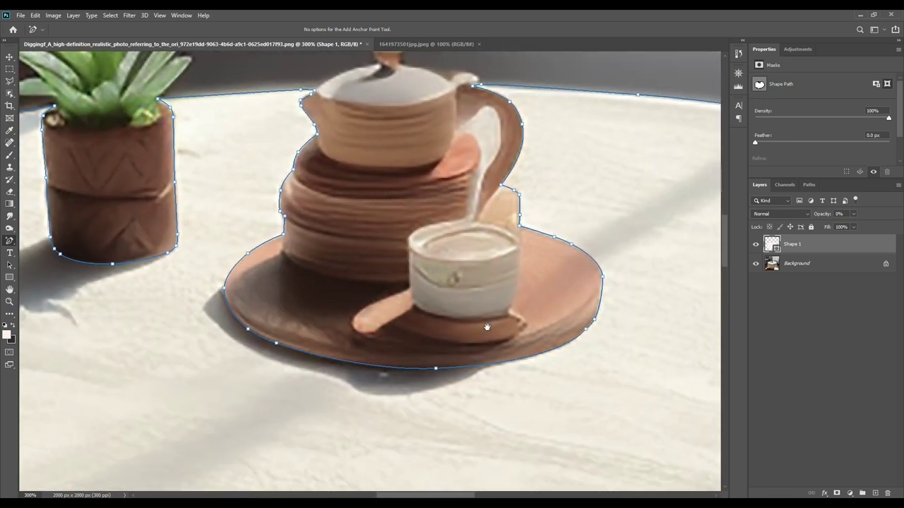
{"action": "left_click_drag", "start_coordinate": [478, 314], "coordinate": [329, 373]}
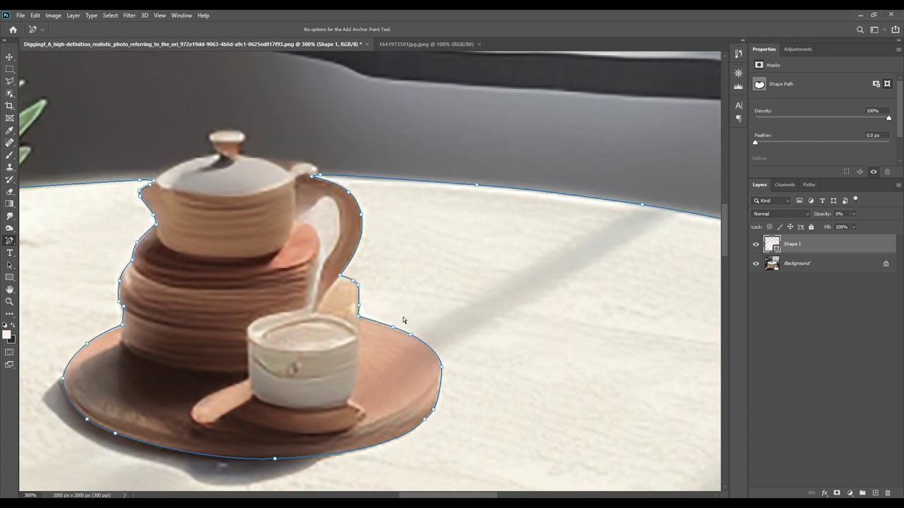
{"action": "key", "text": "ctrl+0"}
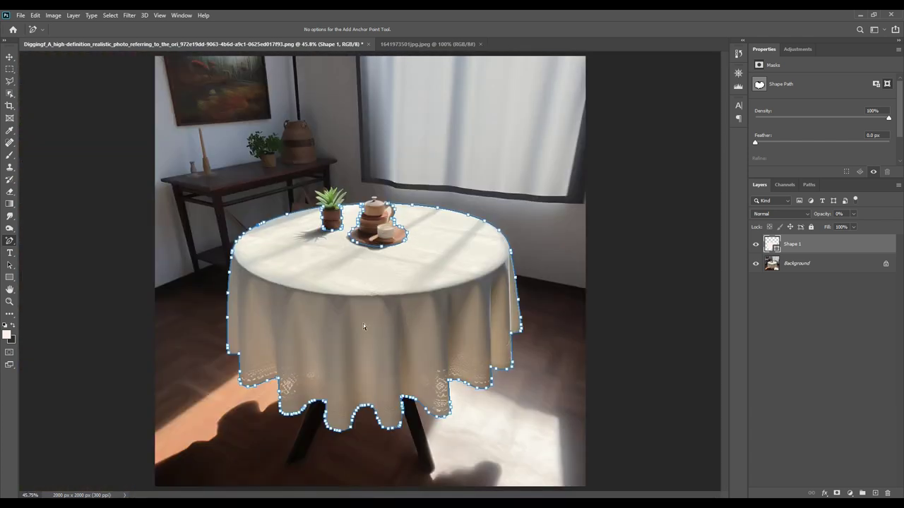
{"action": "left_click", "coordinate": [783, 322]}
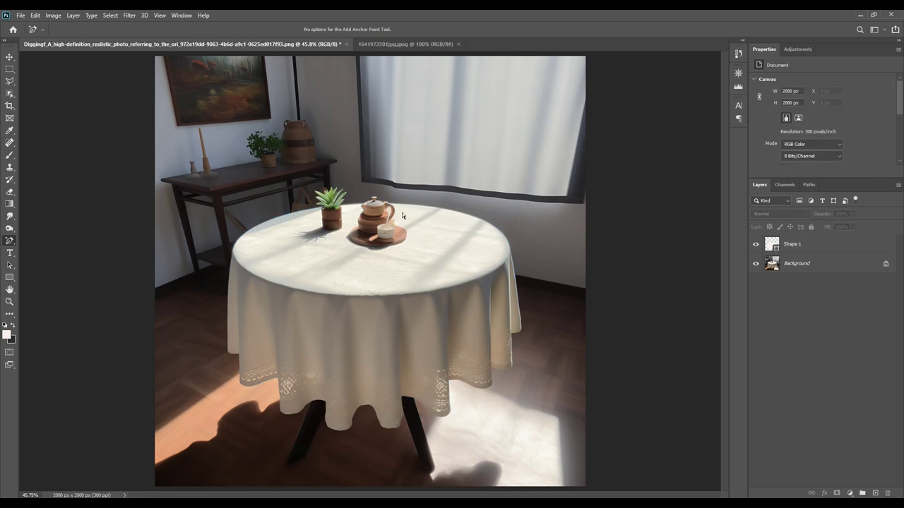
{"action": "left_click", "coordinate": [814, 340]}
Step: Draw a circle about 1368 px in diameter over the table with the Ellipse Tool and fill it red
{"action": "left_click", "coordinate": [9, 280]}
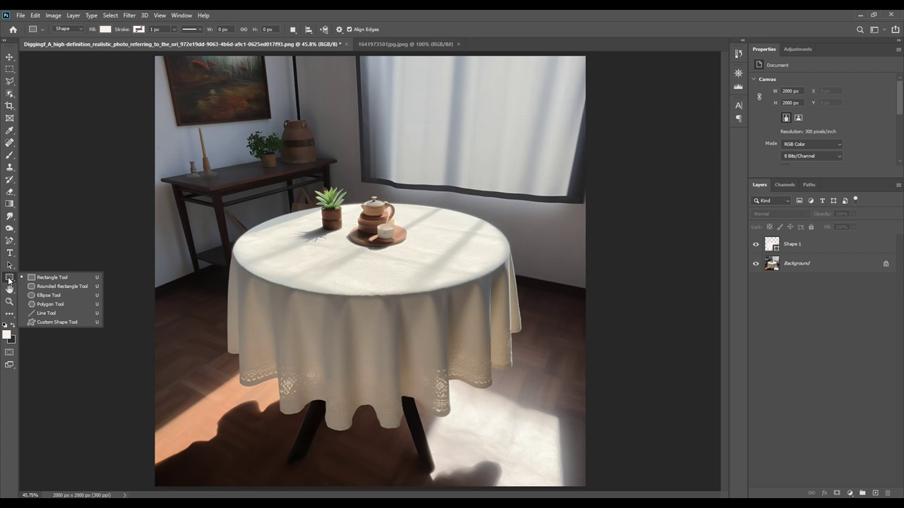
{"action": "left_click", "coordinate": [55, 297]}
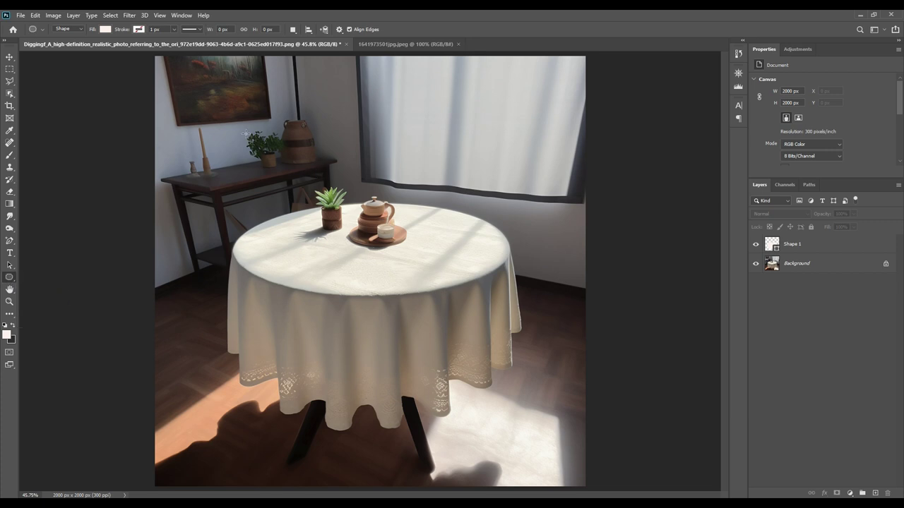
{"action": "left_click_drag", "start_coordinate": [241, 92], "coordinate": [536, 400]}
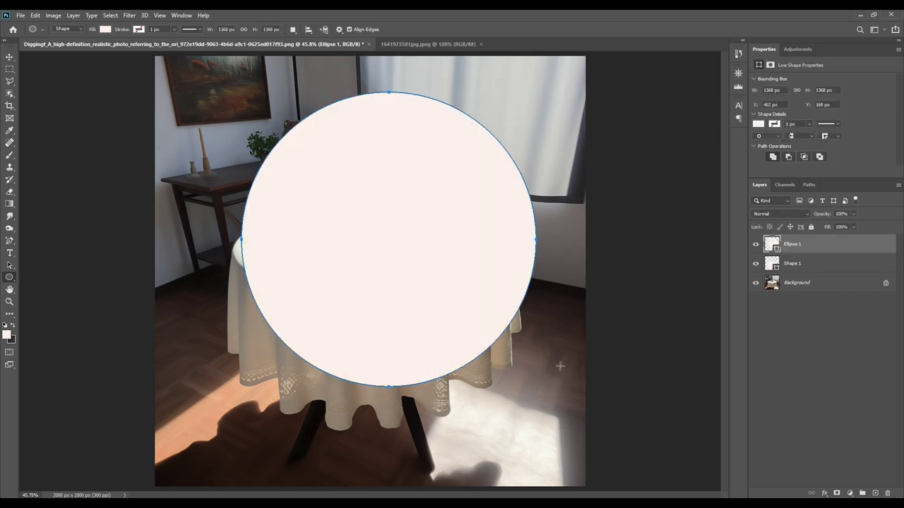
{"action": "double_click", "coordinate": [777, 249]}
{"action": "left_click_drag", "start_coordinate": [702, 241], "coordinate": [794, 198]}
{"action": "left_click", "coordinate": [844, 193]}
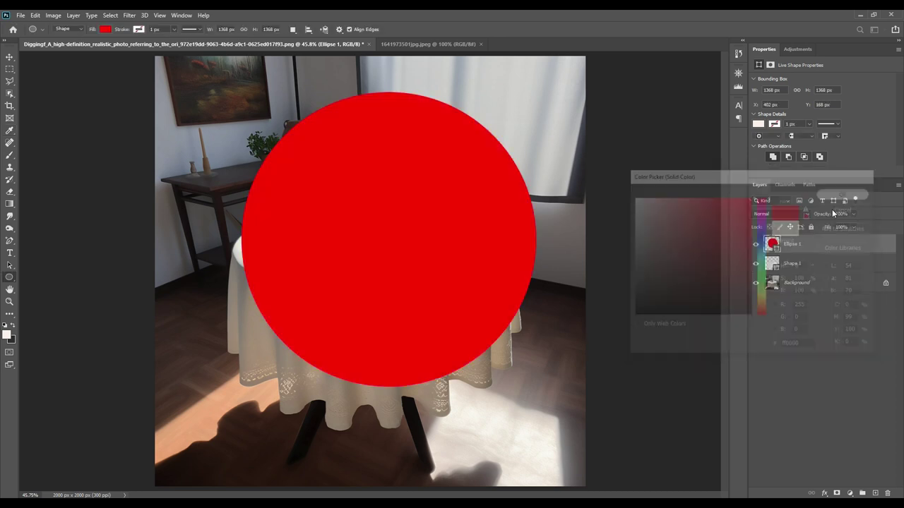
Step: Convert the red circle layer to a smart object and set its opacity to 38%
{"action": "right_click", "coordinate": [818, 247]}
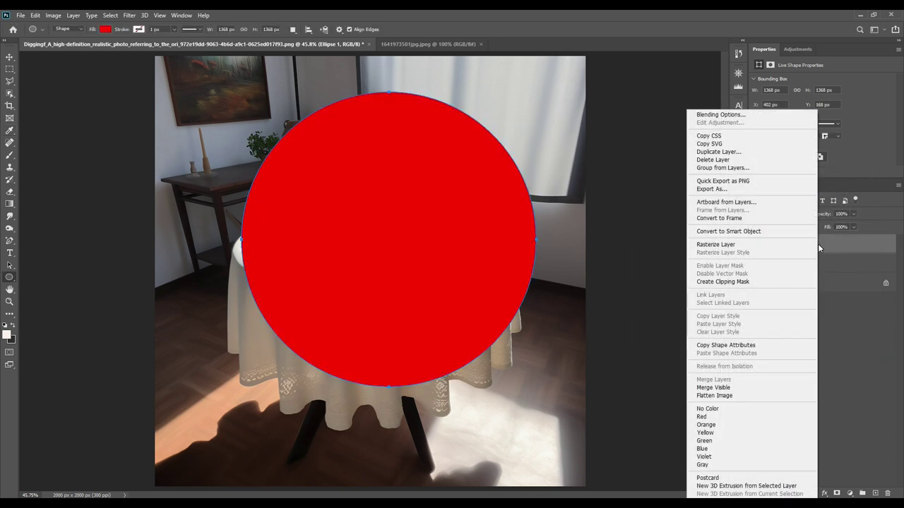
{"action": "left_click", "coordinate": [752, 235]}
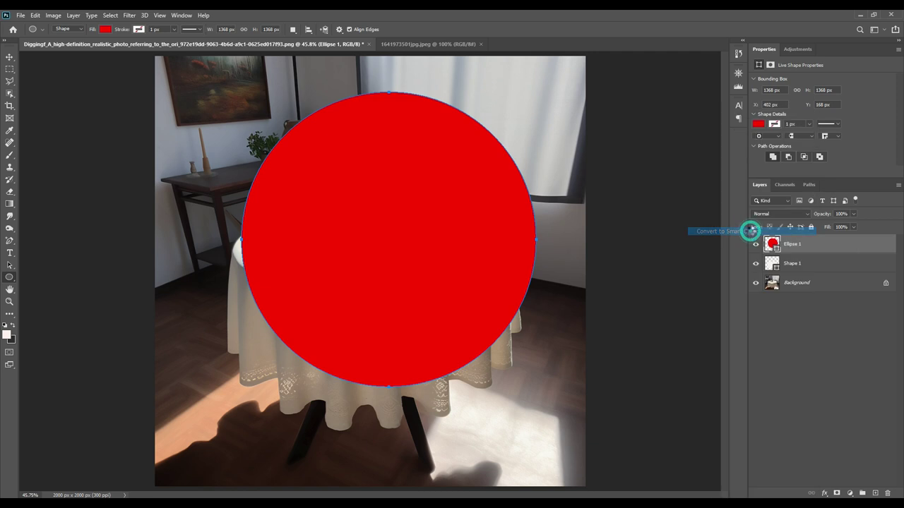
{"action": "left_click_drag", "start_coordinate": [819, 216], "coordinate": [814, 218]}
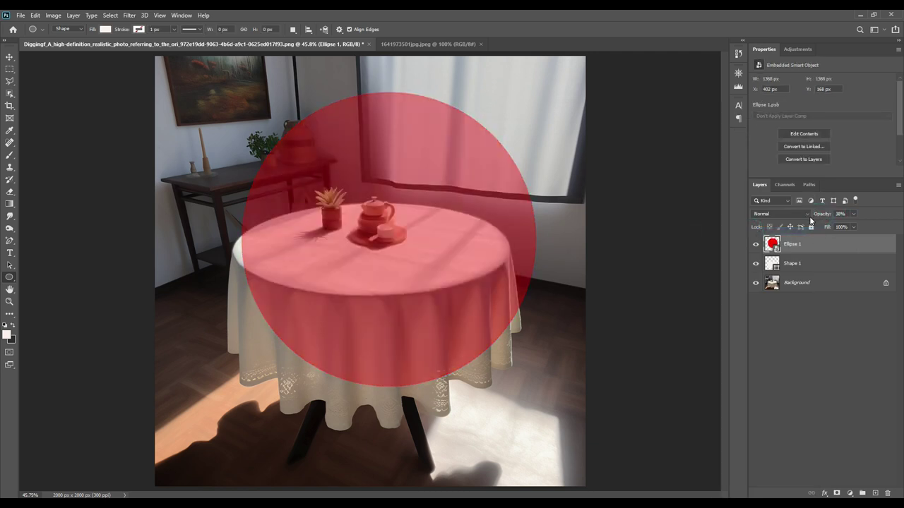
Step: Free-transform the circle to about 94% width and 32% height, positioned over the tabletop
{"action": "key", "text": "ctrl+t"}
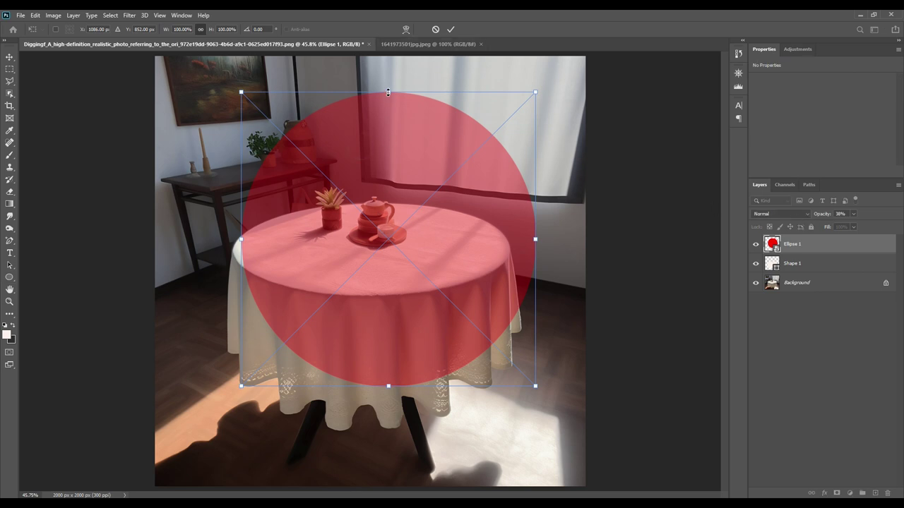
{"action": "left_click_drag", "start_coordinate": [387, 92], "coordinate": [387, 204]}
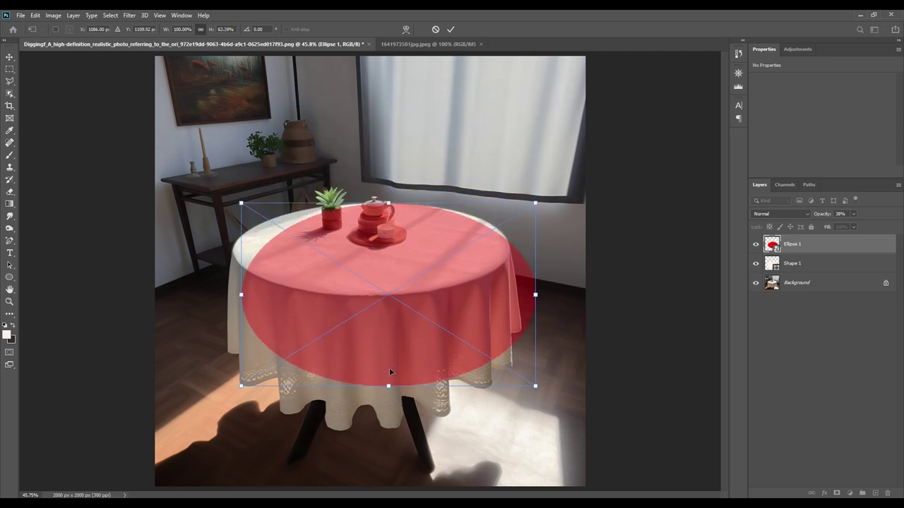
{"action": "left_click_drag", "start_coordinate": [387, 385], "coordinate": [387, 297]}
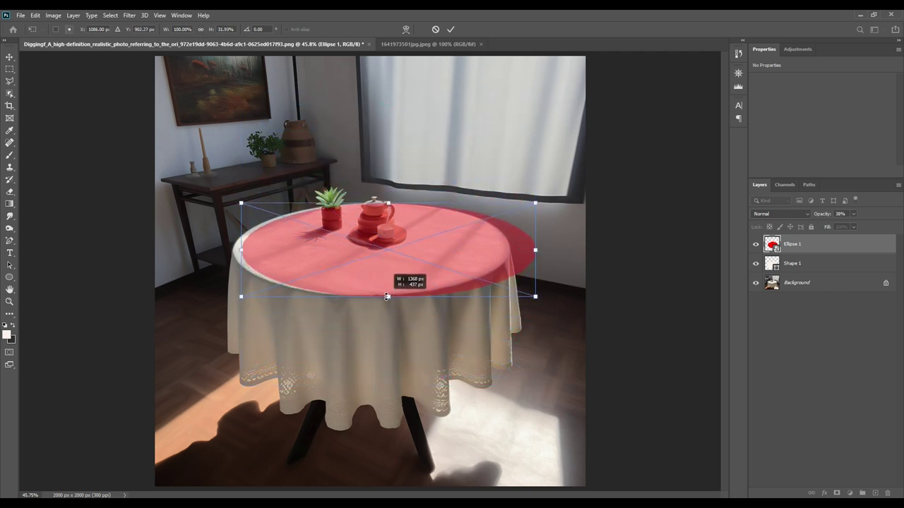
{"action": "left_click_drag", "start_coordinate": [429, 265], "coordinate": [425, 268]}
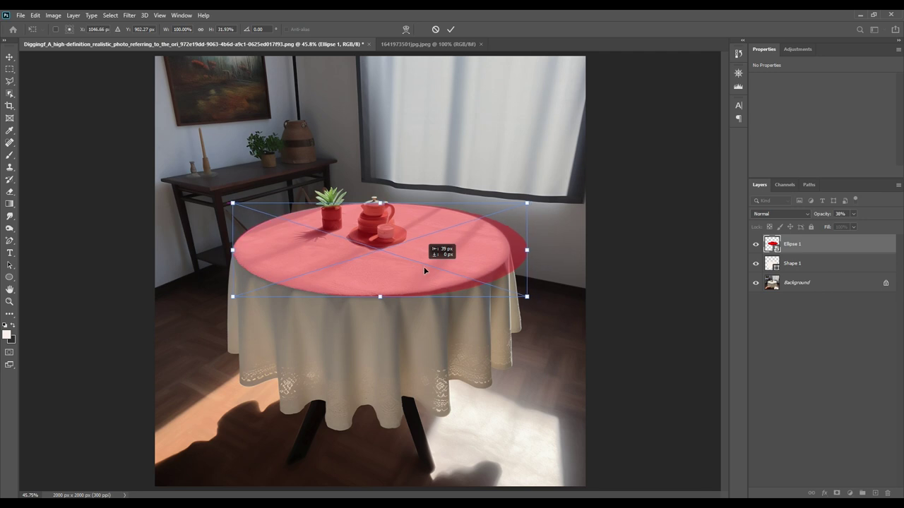
{"action": "left_click_drag", "start_coordinate": [527, 249], "coordinate": [508, 248]}
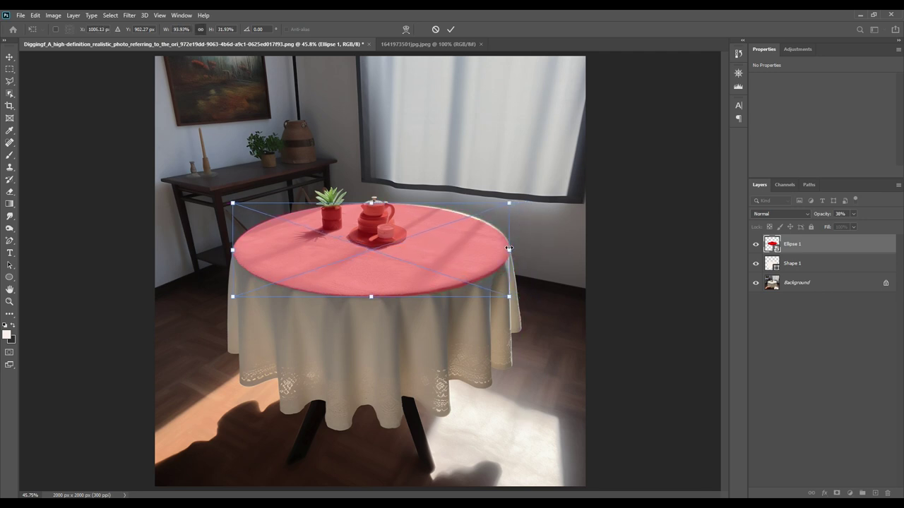
Step: Adjust the ellipse's sides and corners with the Perspective transform to match the tabletop rim, and apply the transform
{"action": "right_click", "coordinate": [469, 247]}
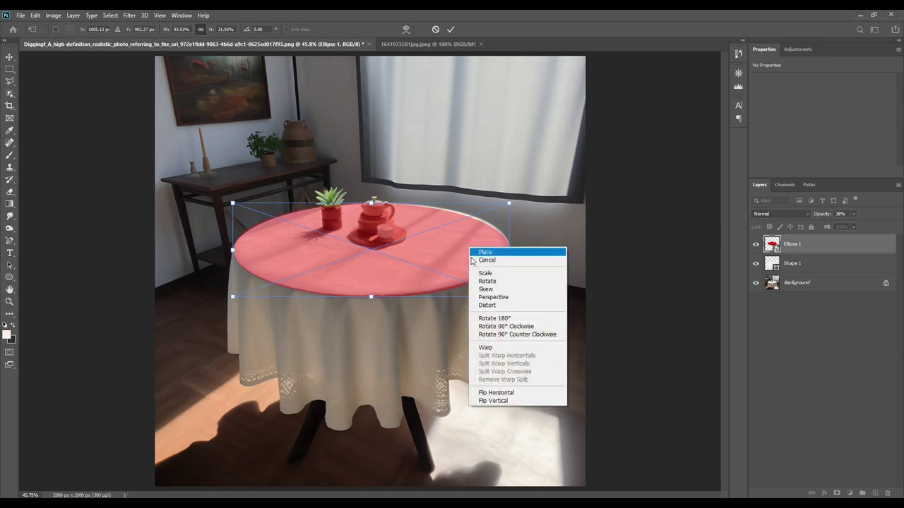
{"action": "left_click", "coordinate": [493, 300]}
{"action": "left_click_drag", "start_coordinate": [509, 249], "coordinate": [514, 253]}
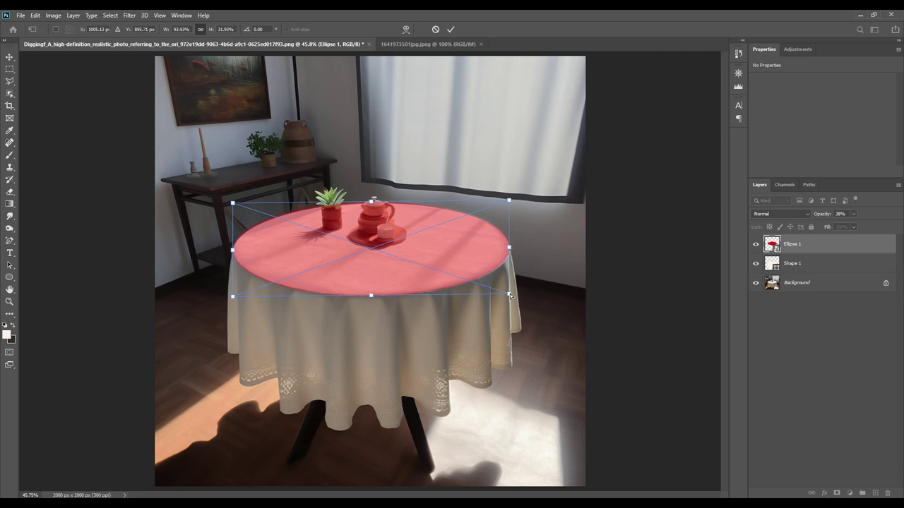
{"action": "left_click_drag", "start_coordinate": [507, 293], "coordinate": [511, 296]}
{"action": "left_click_drag", "start_coordinate": [234, 297], "coordinate": [230, 298]}
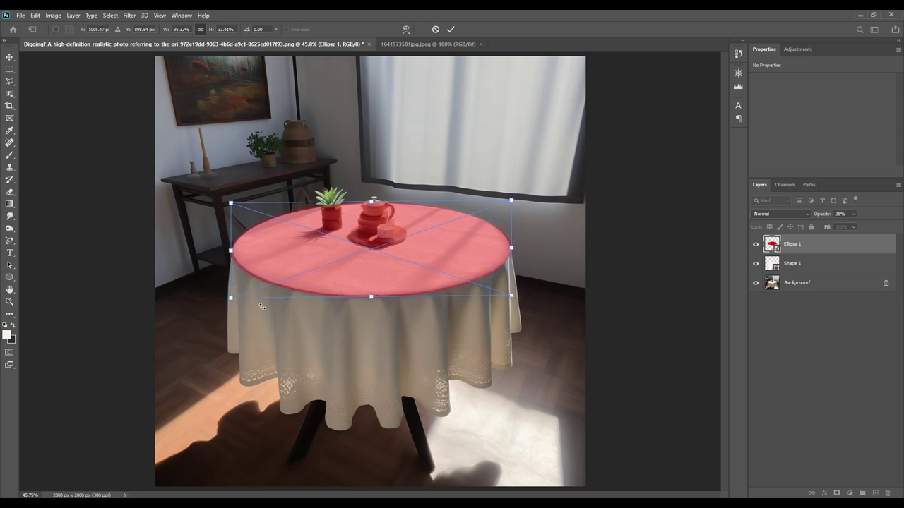
{"action": "left_click", "coordinate": [451, 29]}
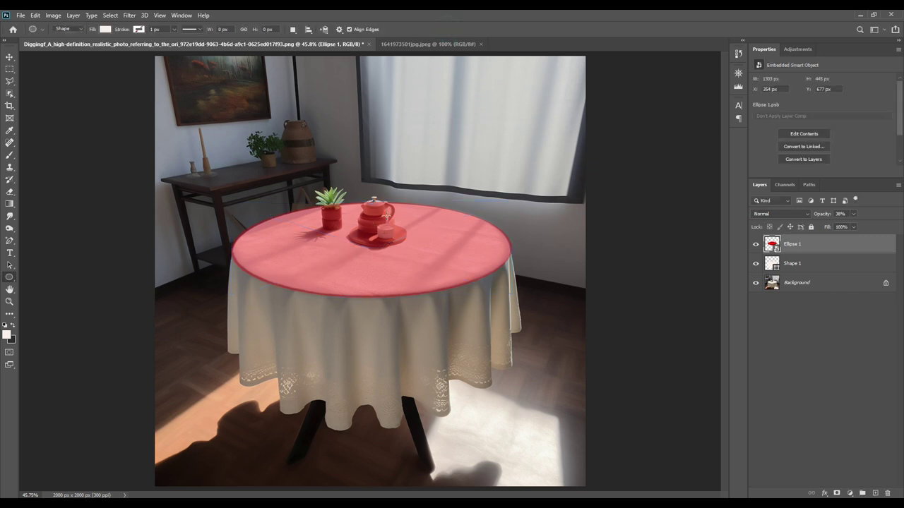
Step: Draw a rectangle about 1559 x 709 px over the hanging part of the tablecloth and fill it red
{"action": "right_click", "coordinate": [9, 277]}
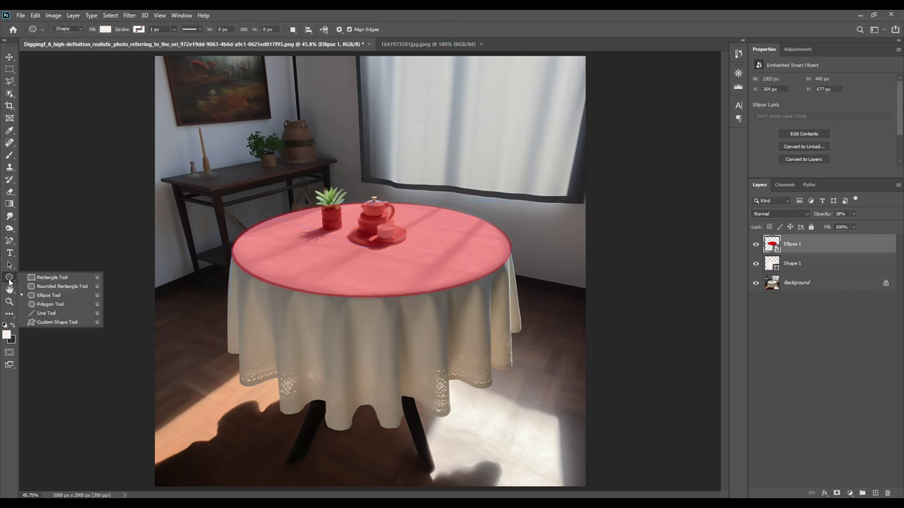
{"action": "left_click", "coordinate": [47, 279]}
{"action": "left_click_drag", "start_coordinate": [226, 272], "coordinate": [563, 425]}
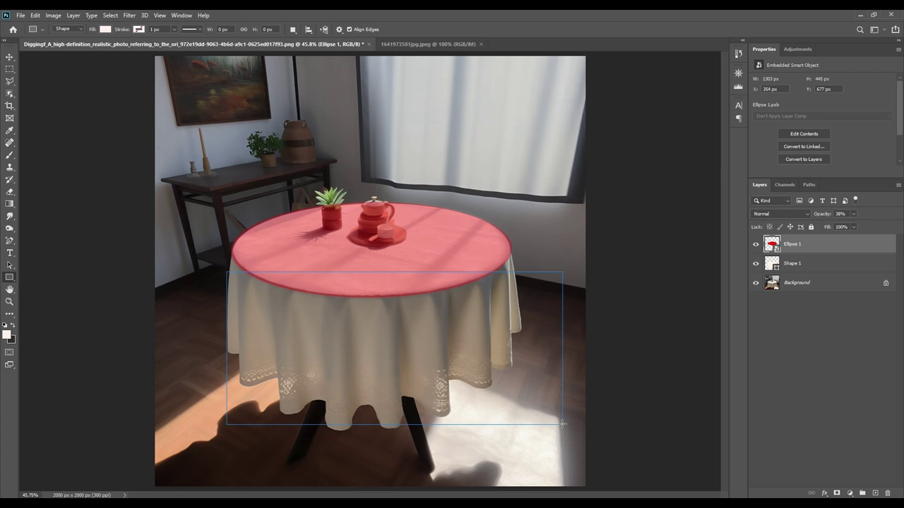
{"action": "double_click", "coordinate": [772, 244]}
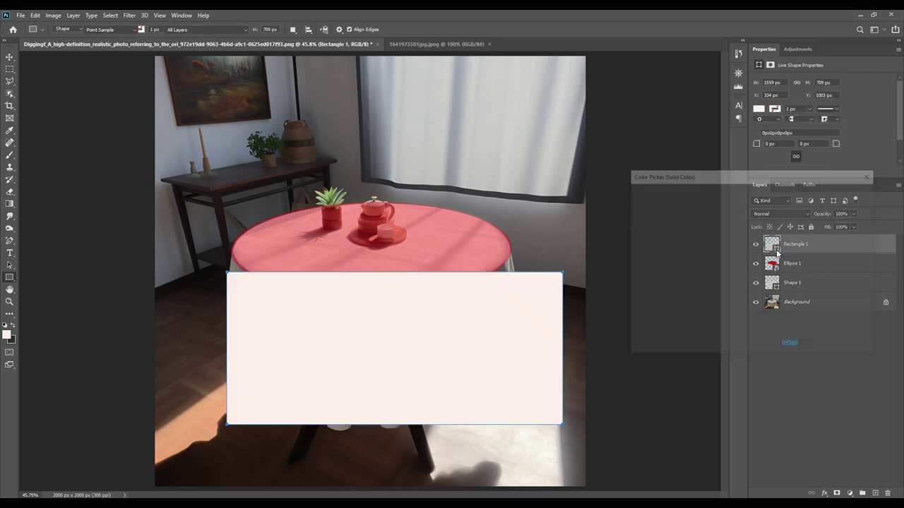
{"action": "left_click", "coordinate": [472, 241]}
{"action": "left_click_drag", "start_coordinate": [691, 223], "coordinate": [754, 208]}
{"action": "left_click", "coordinate": [838, 192]}
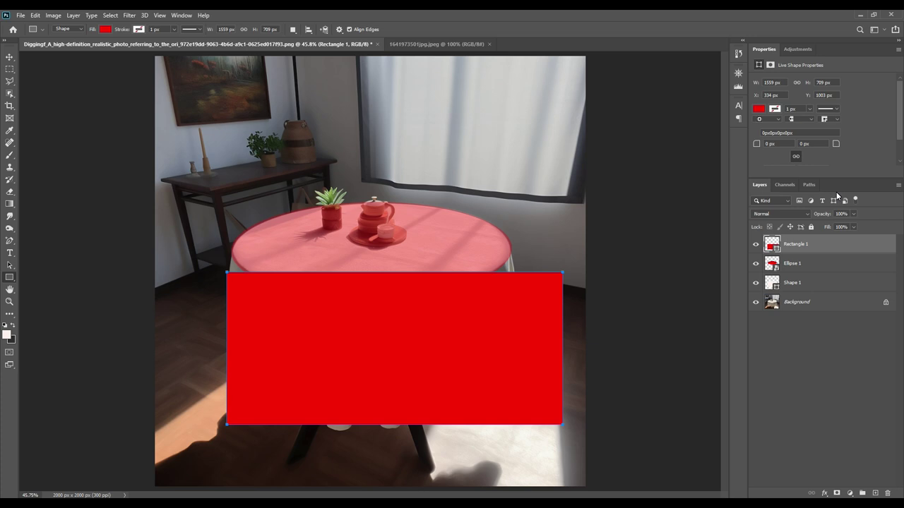
Step: Convert the red rectangle layer to a smart object and set its opacity to 52%
{"action": "right_click", "coordinate": [828, 247]}
{"action": "left_click", "coordinate": [764, 231]}
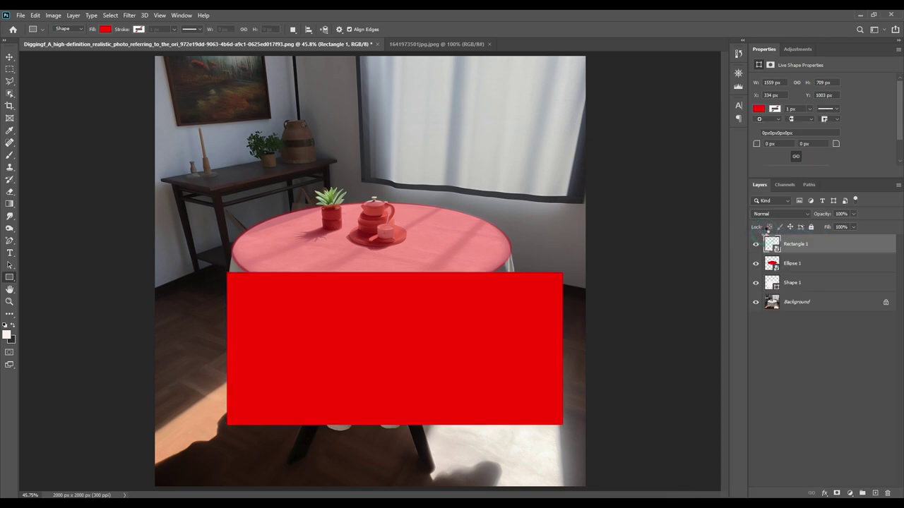
{"action": "left_click_drag", "start_coordinate": [821, 214], "coordinate": [809, 214]}
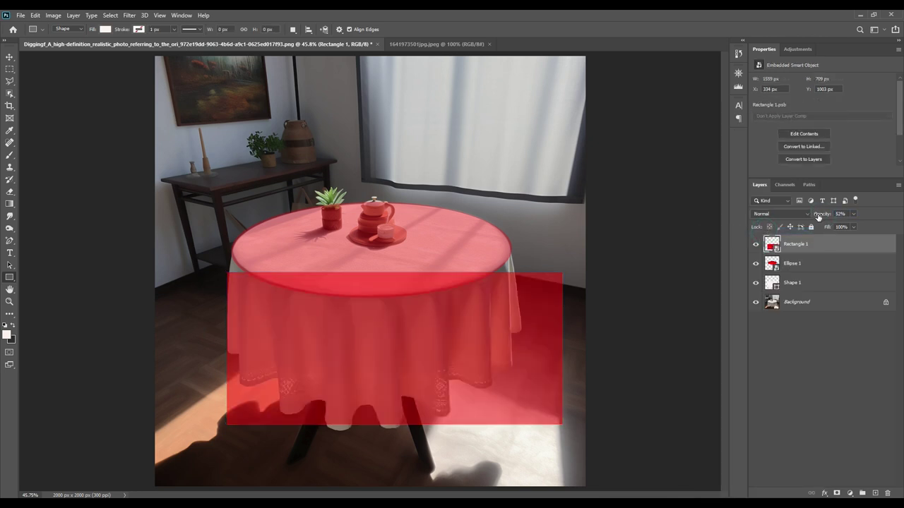
Step: Warp the rectangle with the Arch preset and a bend of about -35% to follow the table's front curve
{"action": "key", "text": "ctrl+t"}
{"action": "right_click", "coordinate": [416, 305]}
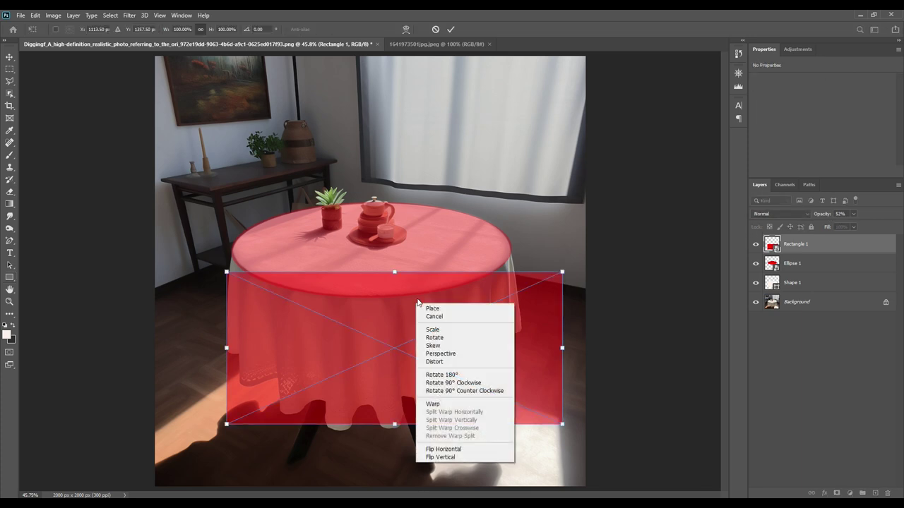
{"action": "left_click", "coordinate": [445, 405]}
{"action": "left_click", "coordinate": [233, 29]}
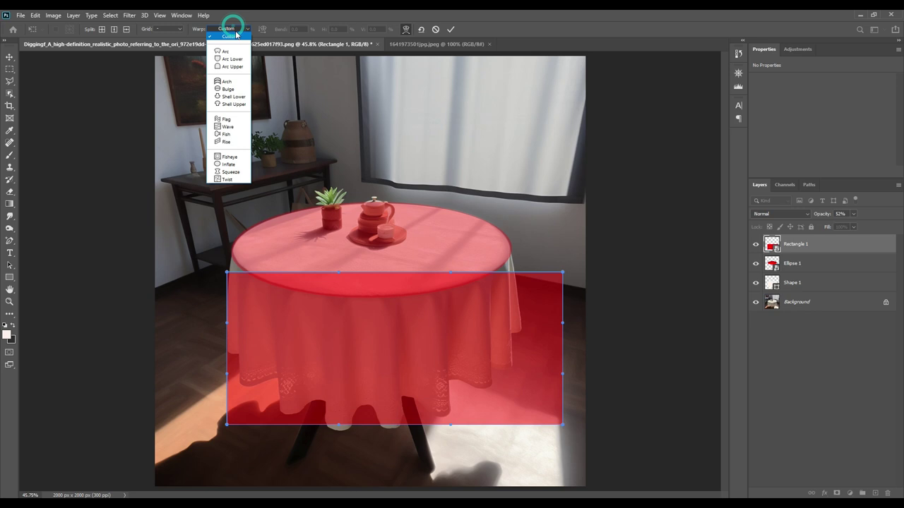
{"action": "left_click", "coordinate": [227, 82]}
{"action": "left_click_drag", "start_coordinate": [393, 204], "coordinate": [393, 321]}
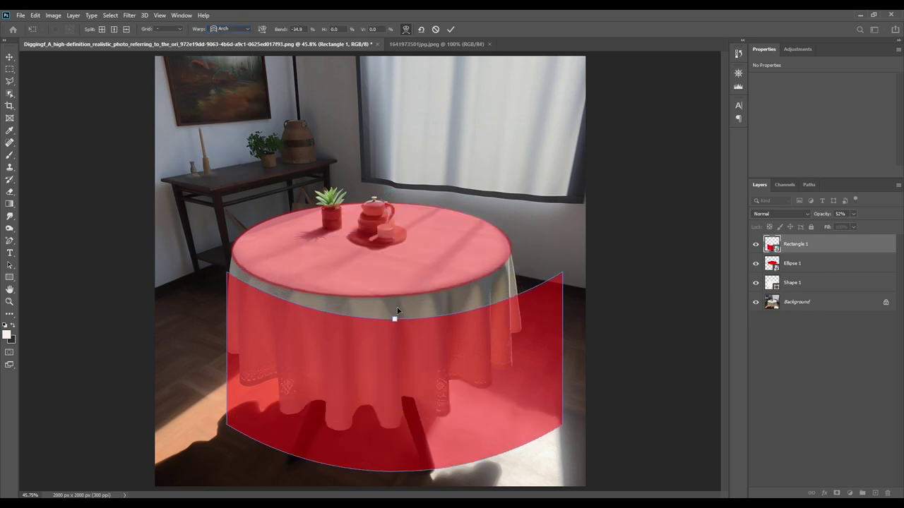
Step: Scale and move the arched Rectangle 1 to about 1424 x 888 px so it covers the hanging cloth, and apply the transform
{"action": "key", "text": "ctrl+t"}
{"action": "left_click_drag", "start_coordinate": [560, 484], "coordinate": [522, 462]}
{"action": "left_click_drag", "start_coordinate": [479, 429], "coordinate": [476, 410]}
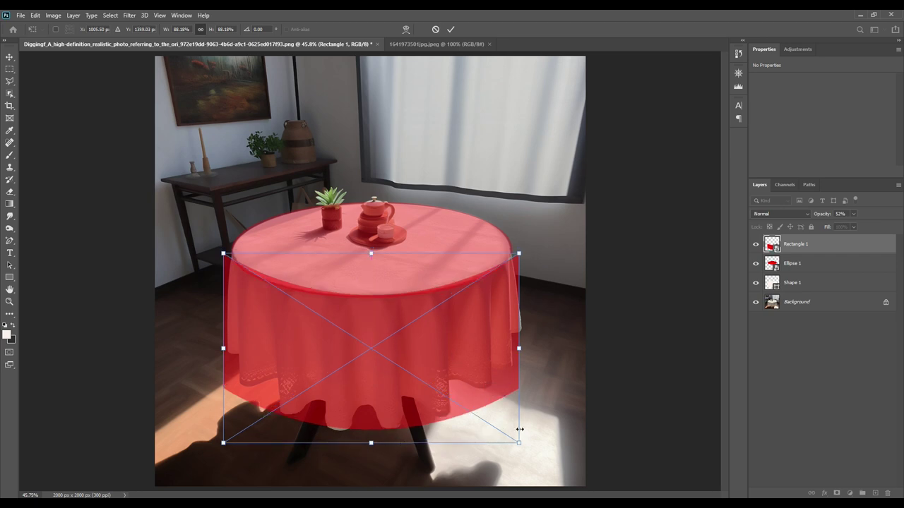
{"action": "left_click_drag", "start_coordinate": [519, 442], "coordinate": [524, 447]}
{"action": "left_click_drag", "start_coordinate": [488, 417], "coordinate": [478, 380]}
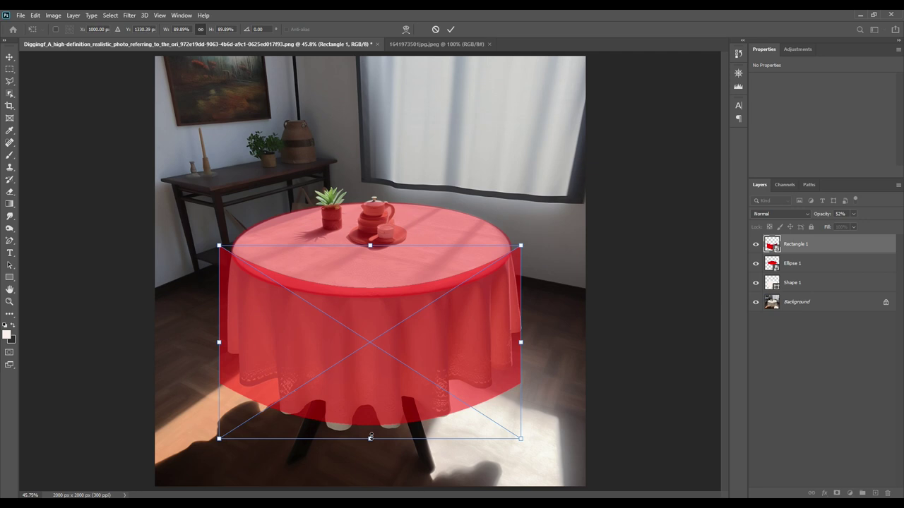
{"action": "left_click_drag", "start_coordinate": [370, 437], "coordinate": [372, 451]}
{"action": "key", "text": "ctrl+z"}
{"action": "left_click_drag", "start_coordinate": [520, 347], "coordinate": [527, 347]}
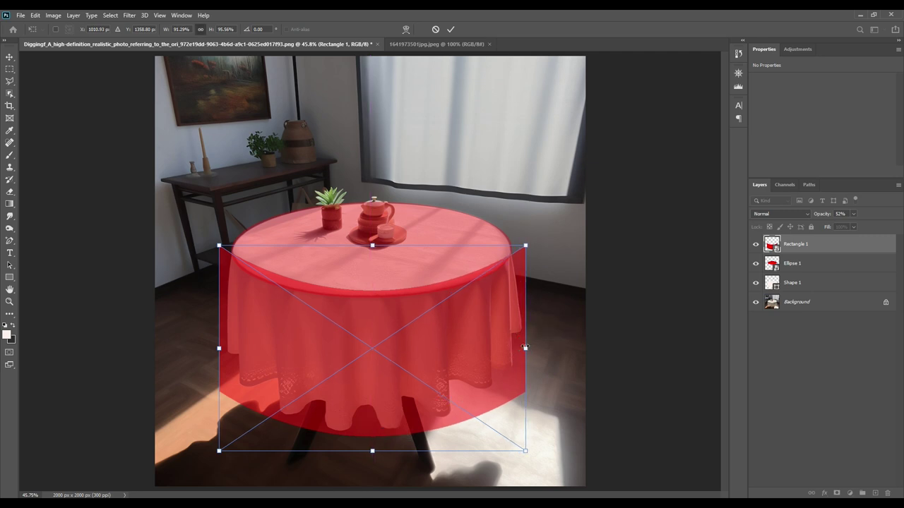
{"action": "left_click", "coordinate": [451, 29]}
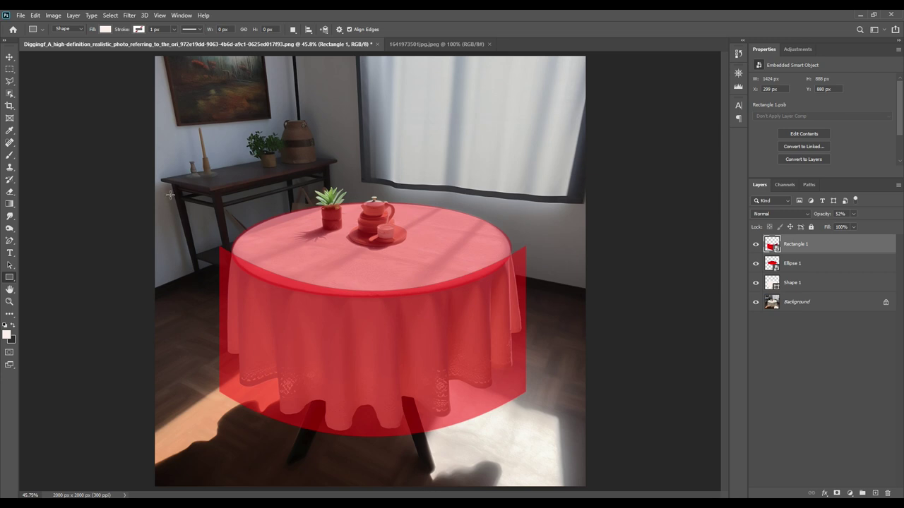
Step: Make a selection from the Shape 1 path with a 0 px feather and add it as a layer mask on Ellipse 1
{"action": "left_click", "coordinate": [10, 57]}
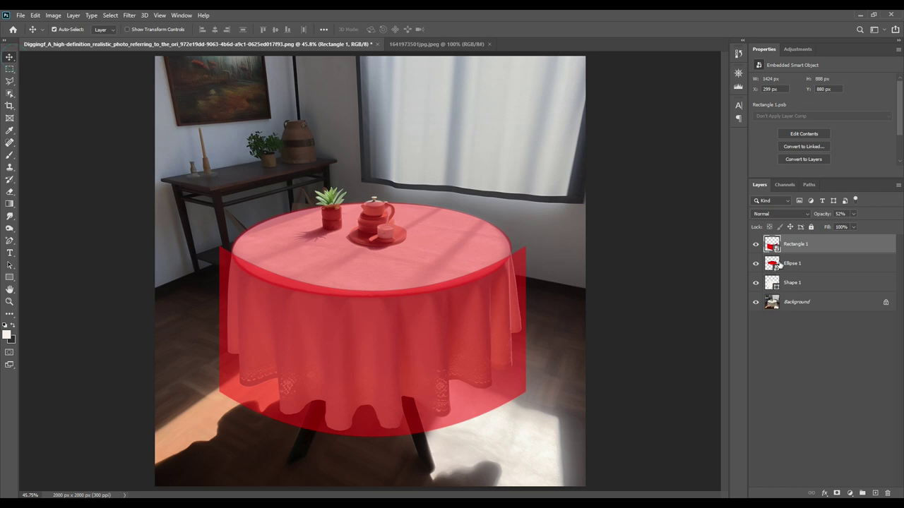
{"action": "left_click", "coordinate": [813, 245]}
{"action": "left_click", "coordinate": [794, 264]}
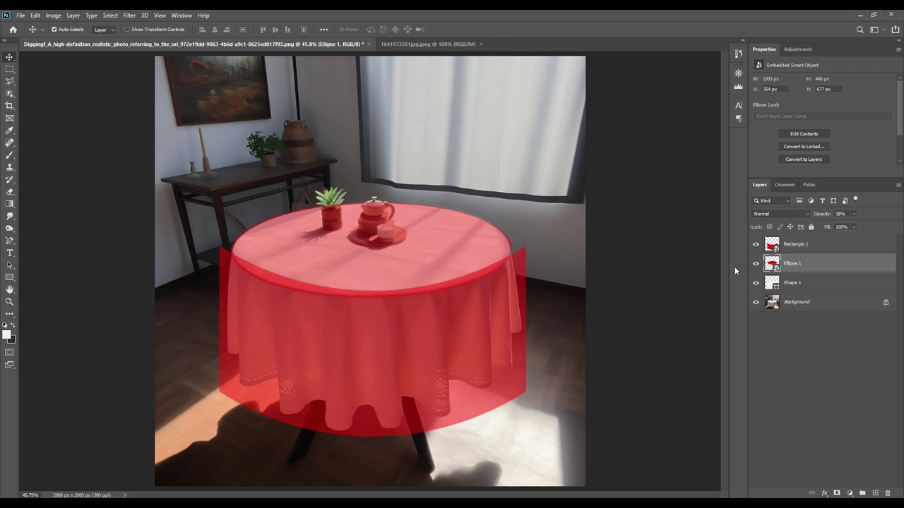
{"action": "left_click", "coordinate": [774, 284]}
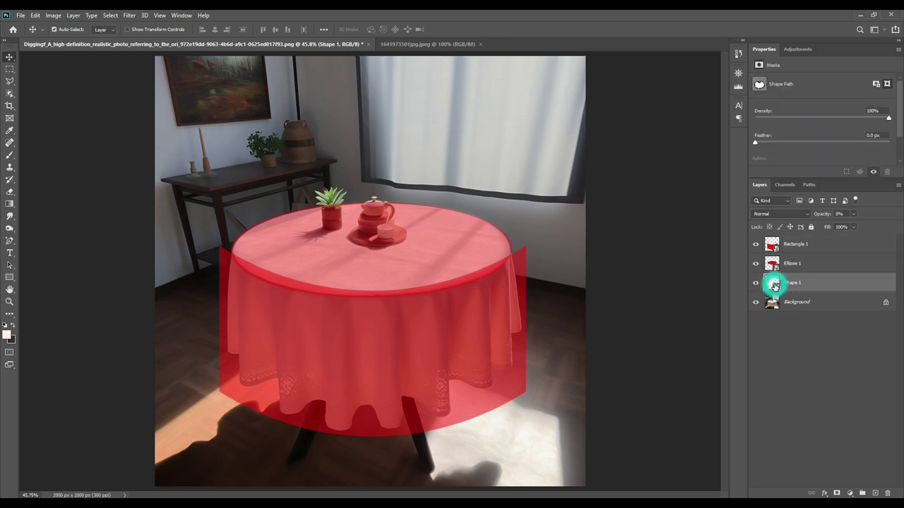
{"action": "left_click", "coordinate": [10, 241]}
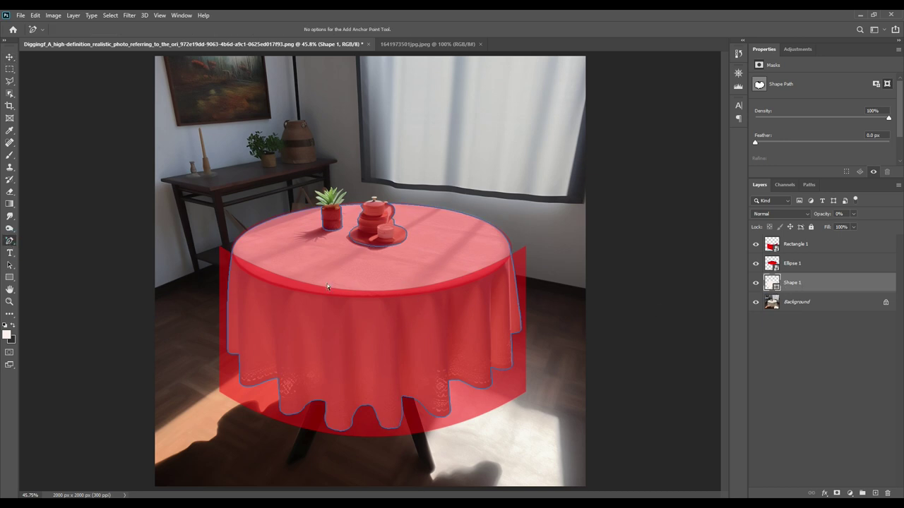
{"action": "right_click", "coordinate": [374, 275]}
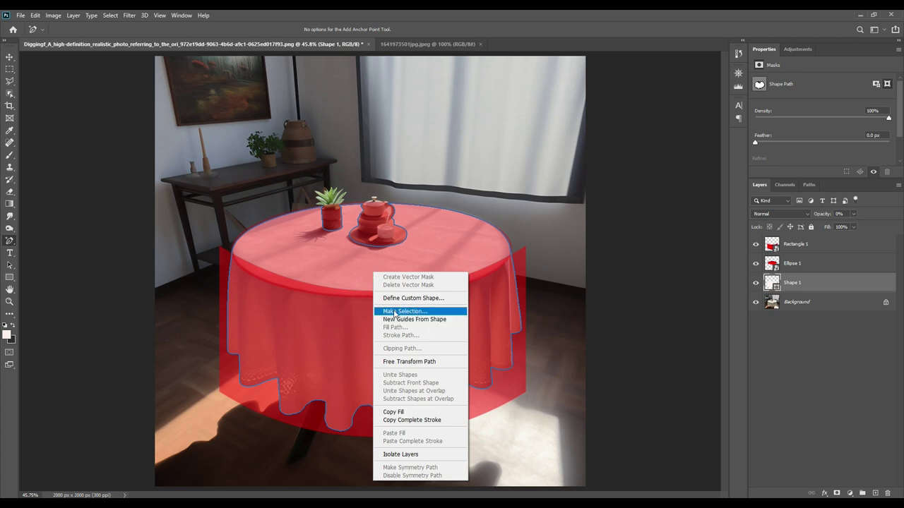
{"action": "left_click", "coordinate": [426, 312]}
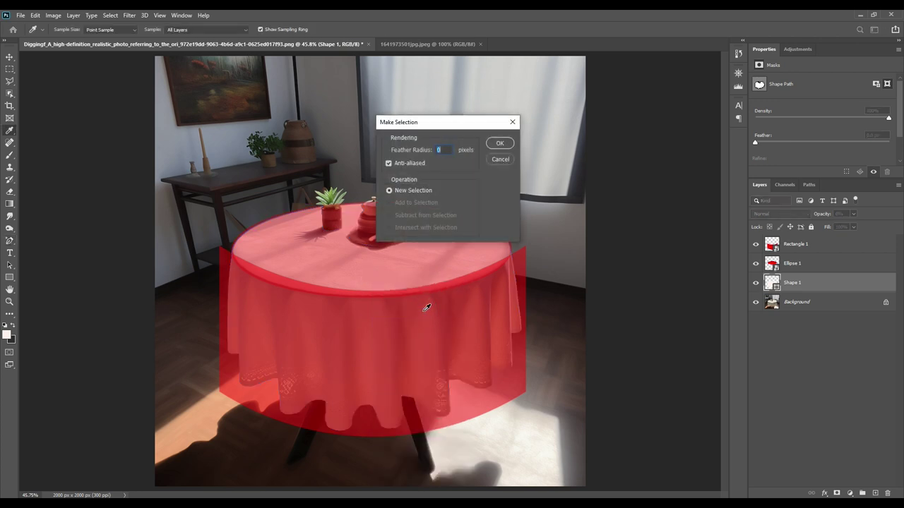
{"action": "left_click", "coordinate": [497, 145]}
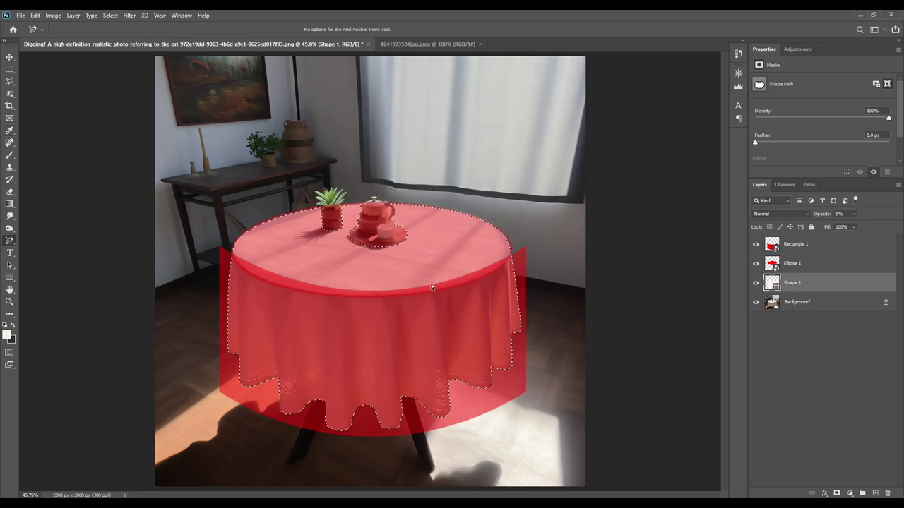
{"action": "left_click", "coordinate": [813, 262]}
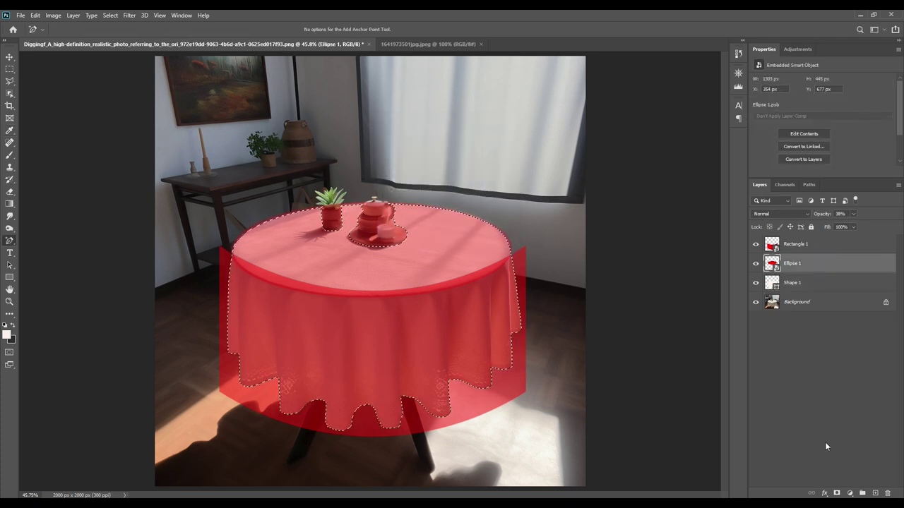
{"action": "left_click", "coordinate": [837, 494]}
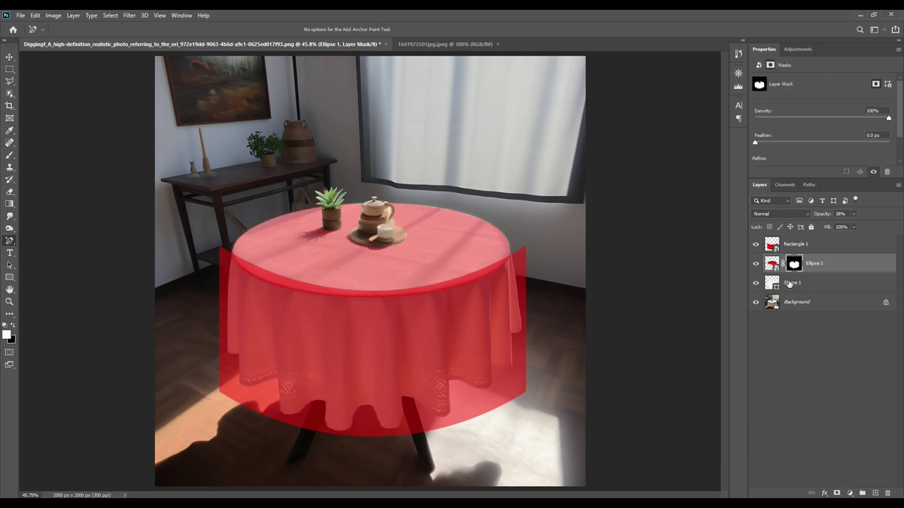
Step: Make a 0 px feather selection from the Shape 1 path again and mask the Rectangle 1 layer with it
{"action": "left_click", "coordinate": [776, 286]}
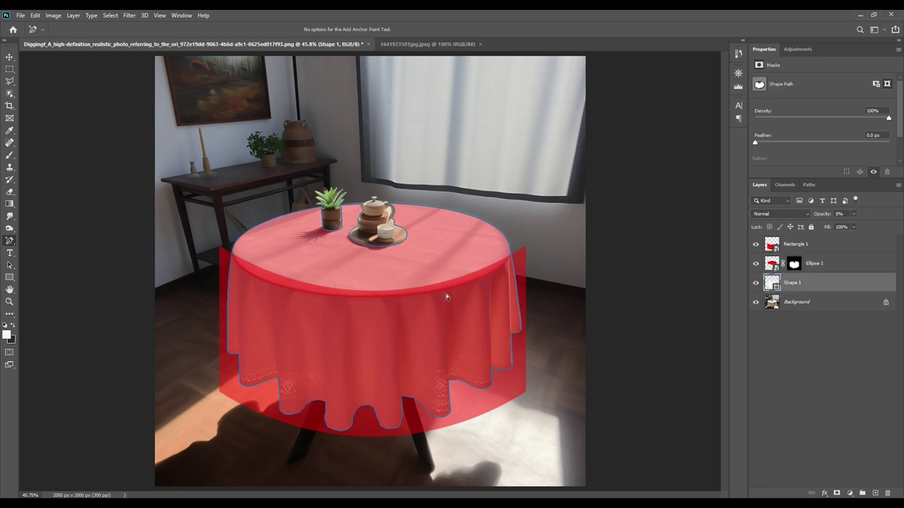
{"action": "right_click", "coordinate": [377, 268]}
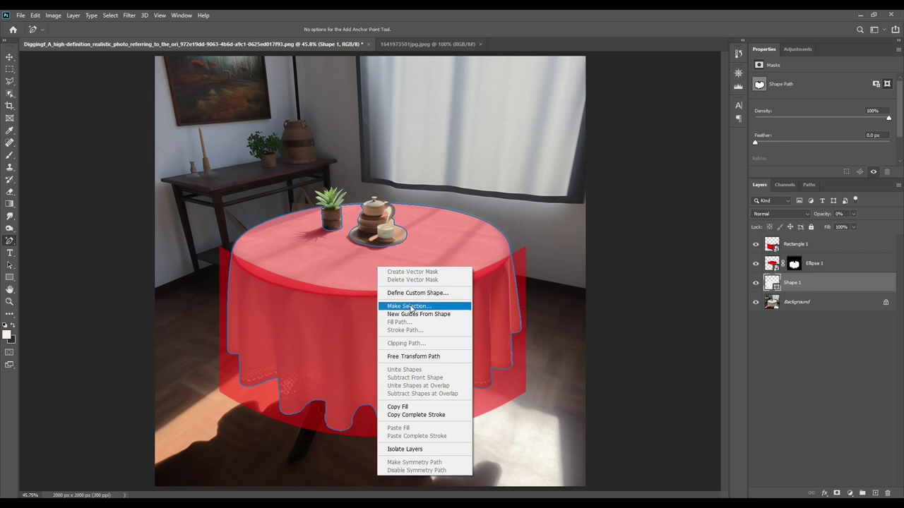
{"action": "left_click", "coordinate": [420, 306]}
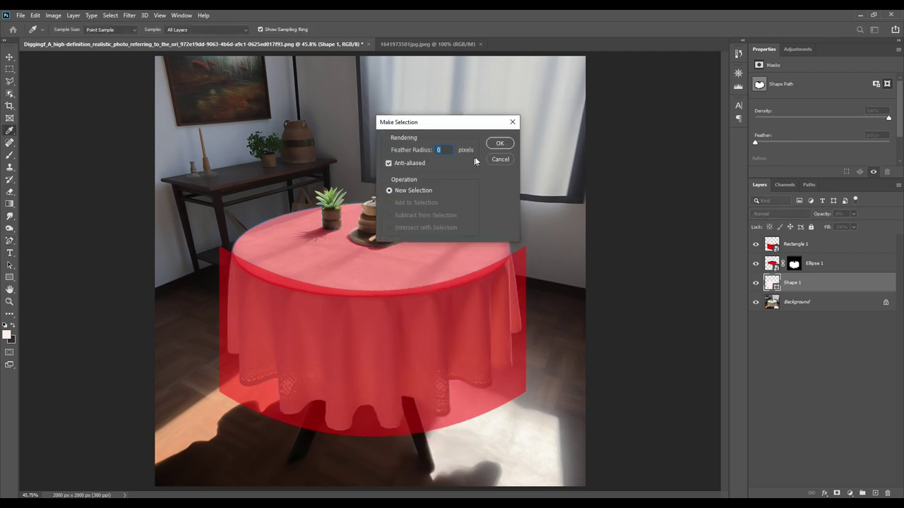
{"action": "left_click", "coordinate": [499, 144]}
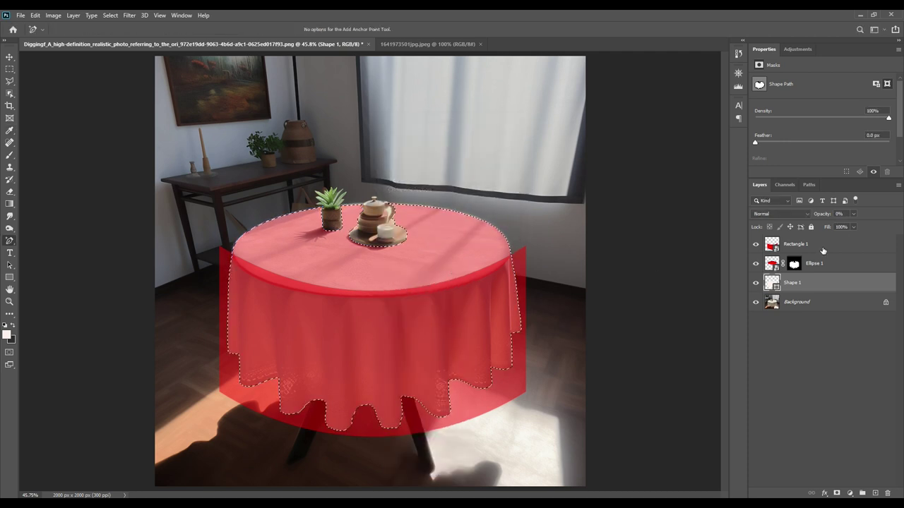
{"action": "left_click", "coordinate": [821, 245]}
{"action": "left_click", "coordinate": [835, 493]}
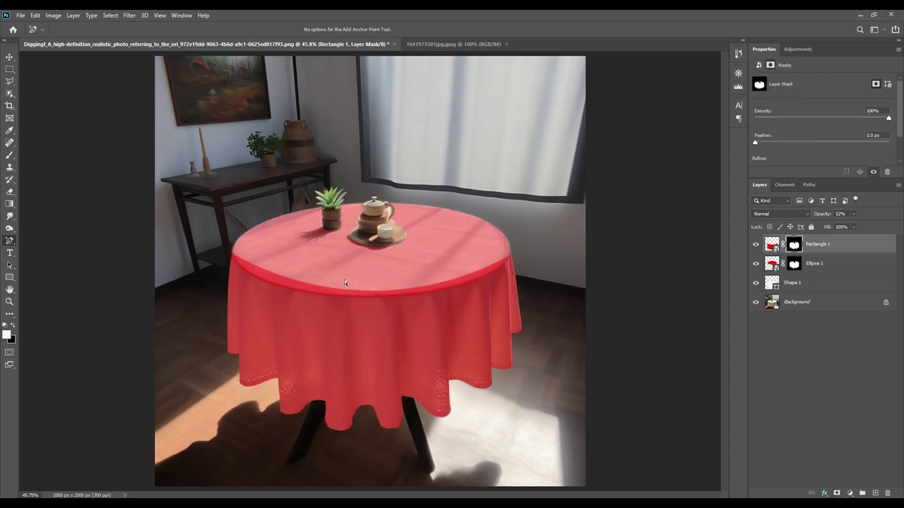
Step: Load the Ellipse 1 outline as a selection, clear that area from Rectangle 1's layer mask, and deselect
{"action": "left_click", "coordinate": [768, 266]}
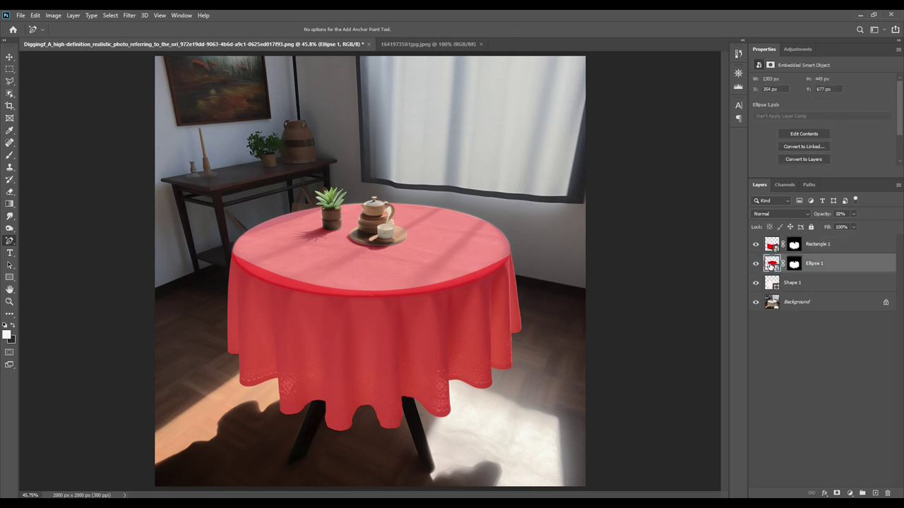
{"action": "left_click", "coordinate": [769, 264], "text": "ctrl"}
{"action": "left_click", "coordinate": [794, 244]}
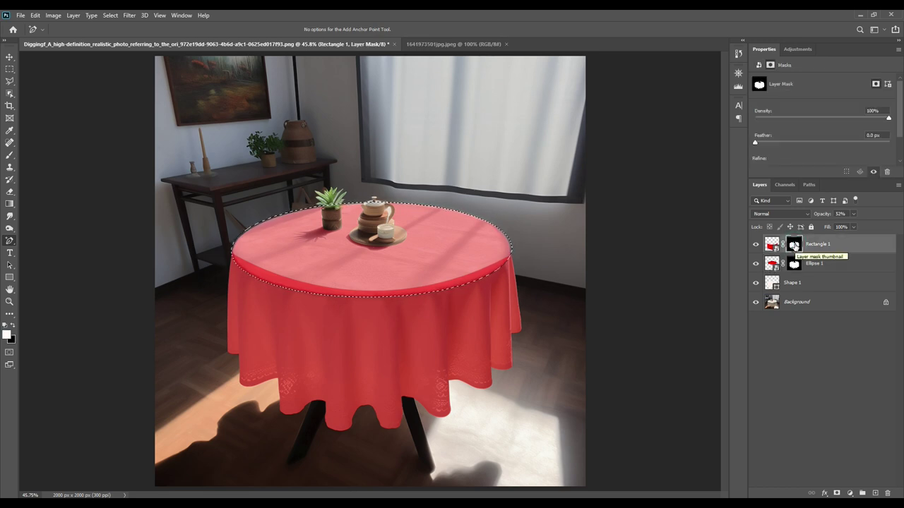
{"action": "key", "text": "Delete"}
{"action": "key", "text": "ctrl+d"}
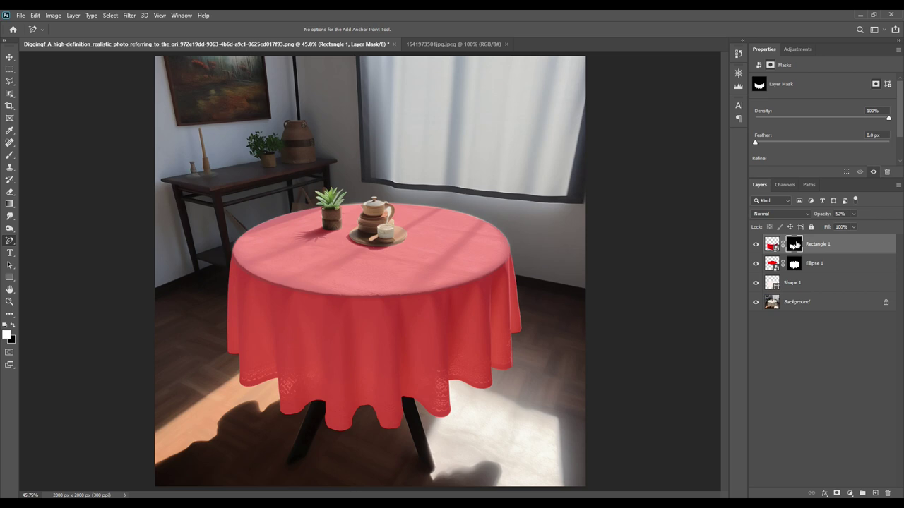
Step: Set the opacity of both the Rectangle 1 and Ellipse 1 layers to 100% and deselect the layers
{"action": "double_click", "coordinate": [820, 213]}
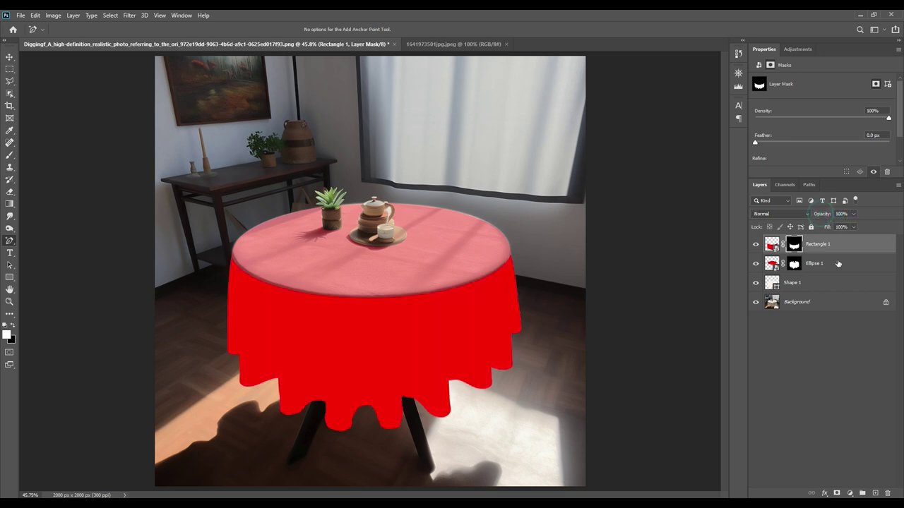
{"action": "left_click", "coordinate": [838, 261]}
{"action": "left_click_drag", "start_coordinate": [821, 214], "coordinate": [851, 214]}
{"action": "left_click", "coordinate": [10, 56]}
{"action": "left_click", "coordinate": [817, 323]}
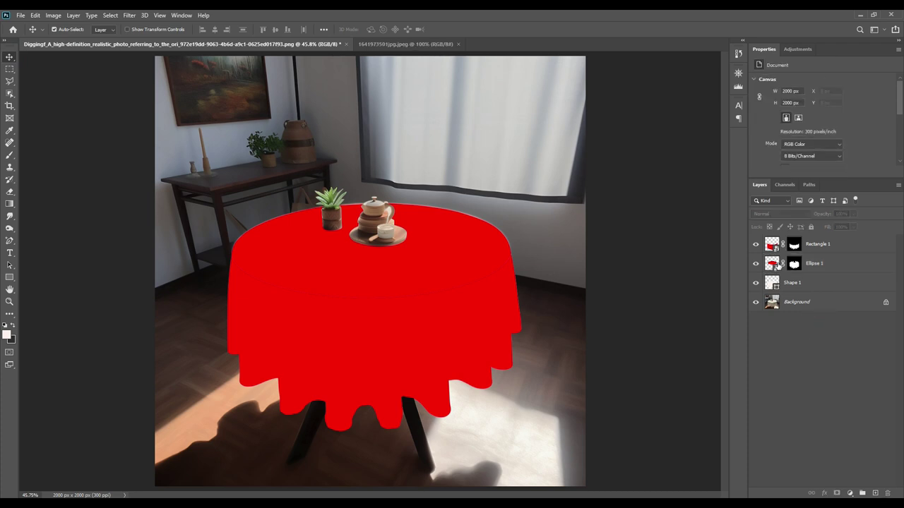
Step: Open the contents of the Ellipse 1 smart object and copy the floral pattern from the JPEG document into it
{"action": "double_click", "coordinate": [773, 267]}
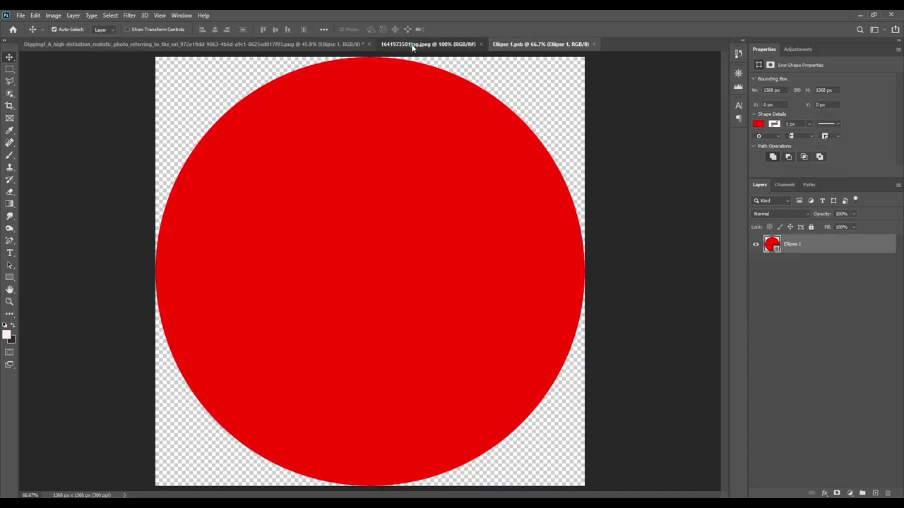
{"action": "left_click", "coordinate": [414, 44]}
{"action": "left_click_drag", "start_coordinate": [803, 247], "coordinate": [426, 250]}
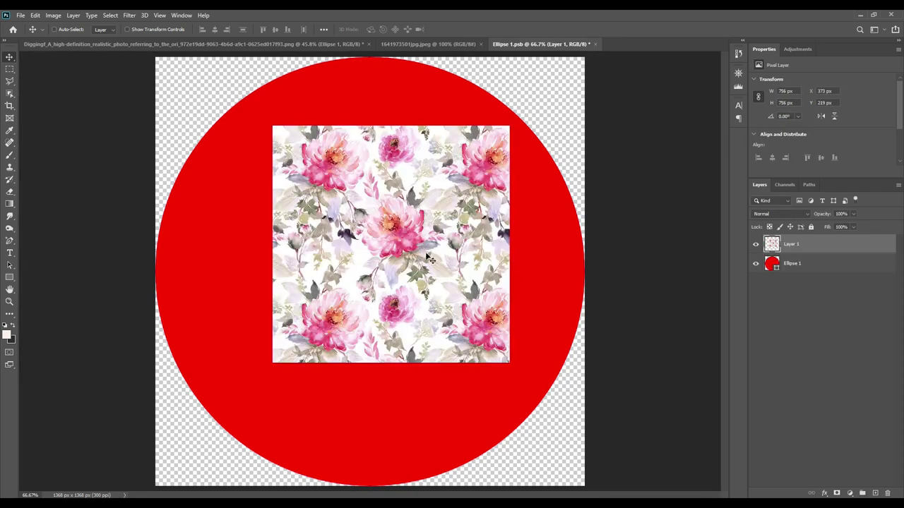
Step: Center the floral pattern and enlarge it to about 1410 x 1410 px so it covers the whole red circle
{"action": "key", "text": "ctrl+t"}
{"action": "mouse_move", "coordinate": [397, 192]}
{"action": "left_mouse_down"}
{"action": "mouse_move", "coordinate": [366, 115]}
{"action": "mouse_move", "coordinate": [385, 196]}
{"action": "left_mouse_up"}
{"action": "left_click_drag", "start_coordinate": [370, 294], "coordinate": [386, 485]}
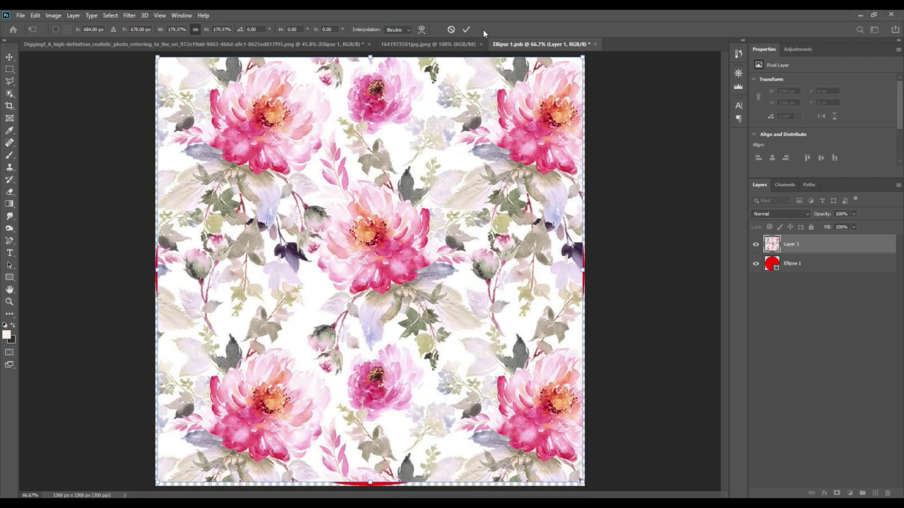
{"action": "left_click", "coordinate": [466, 29]}
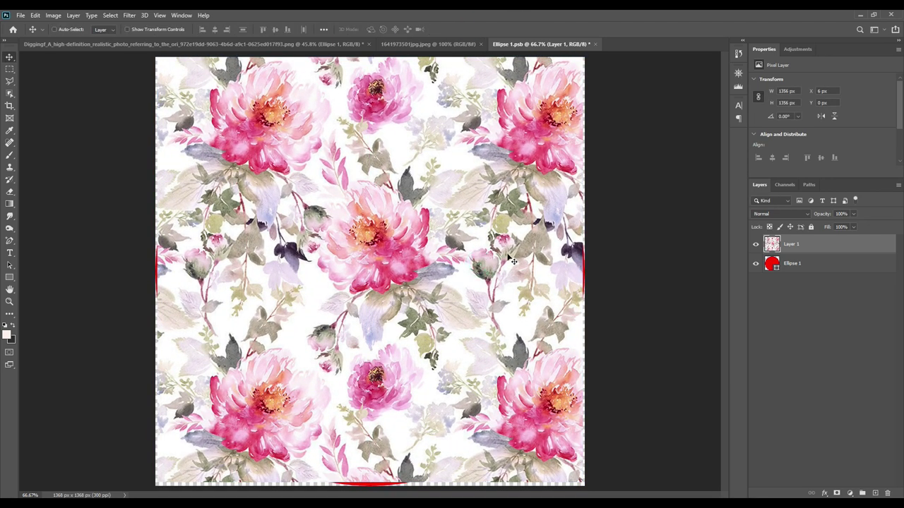
{"action": "key", "text": "ctrl+t"}
{"action": "left_click_drag", "start_coordinate": [584, 269], "coordinate": [558, 269]}
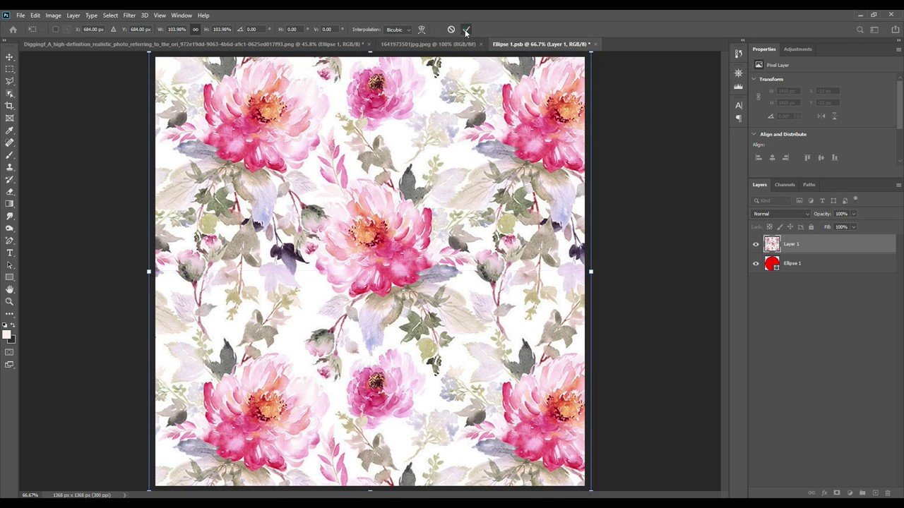
{"action": "left_click", "coordinate": [466, 29]}
Step: Save and close the Ellipse 1 smart object contents, and return to the table document
{"action": "left_click", "coordinate": [24, 17]}
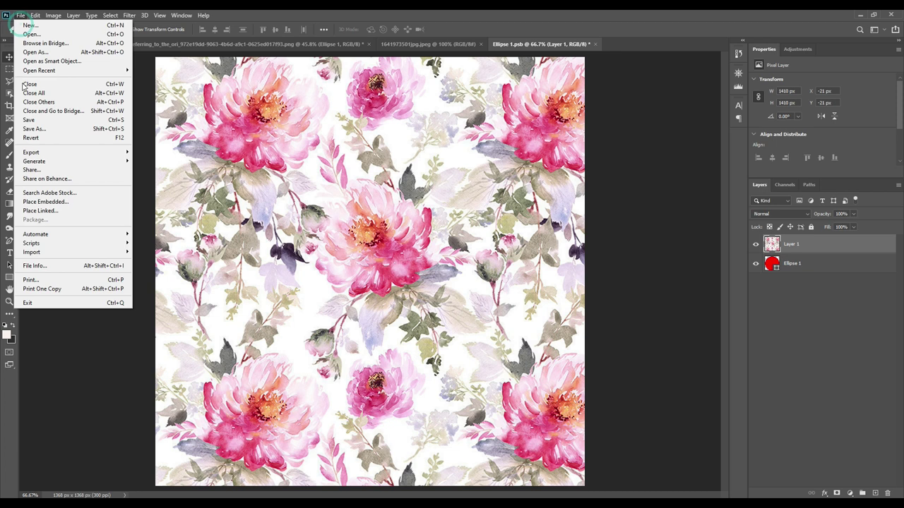
{"action": "left_click", "coordinate": [47, 118]}
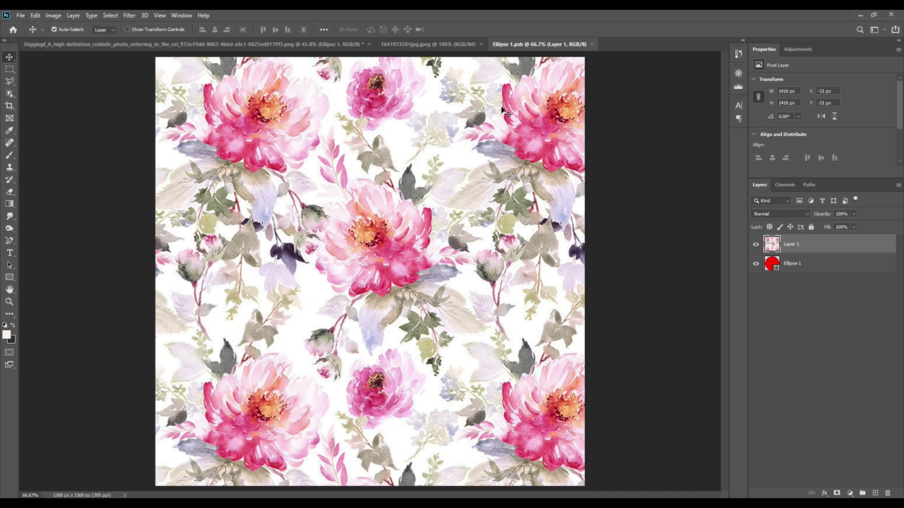
{"action": "left_click", "coordinate": [591, 44]}
{"action": "left_click", "coordinate": [298, 44]}
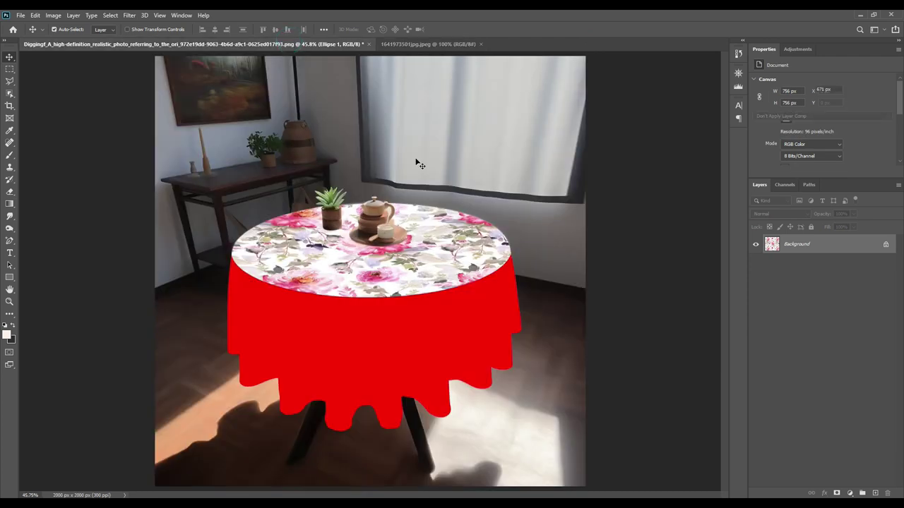
Step: Open the Rectangle 1 smart object, paste the floral pattern, and scale it to about 1559 x 1560 px to cover the red rectangle
{"action": "double_click", "coordinate": [774, 247]}
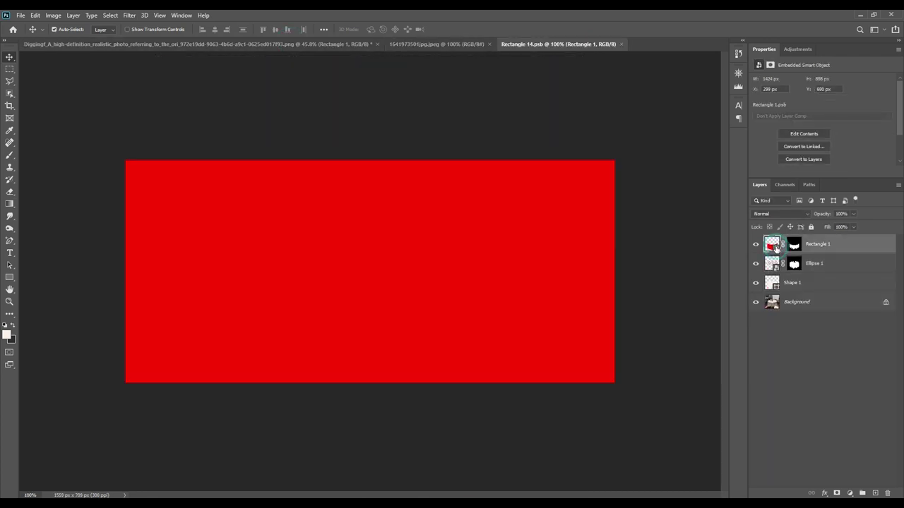
{"action": "key", "text": "ctrl+v"}
{"action": "left_click_drag", "start_coordinate": [441, 269], "coordinate": [414, 268]}
{"action": "key", "text": "ctrl+t"}
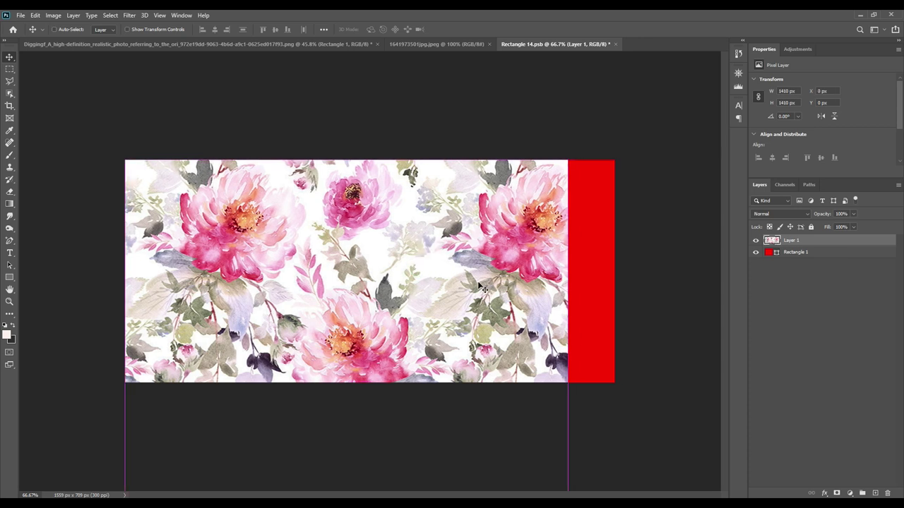
{"action": "left_click_drag", "start_coordinate": [564, 381], "coordinate": [612, 377]}
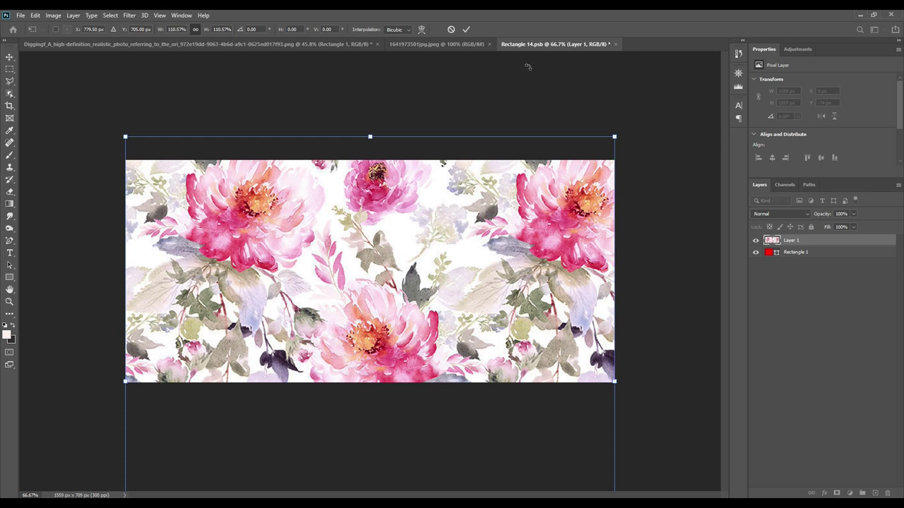
{"action": "left_click", "coordinate": [466, 29]}
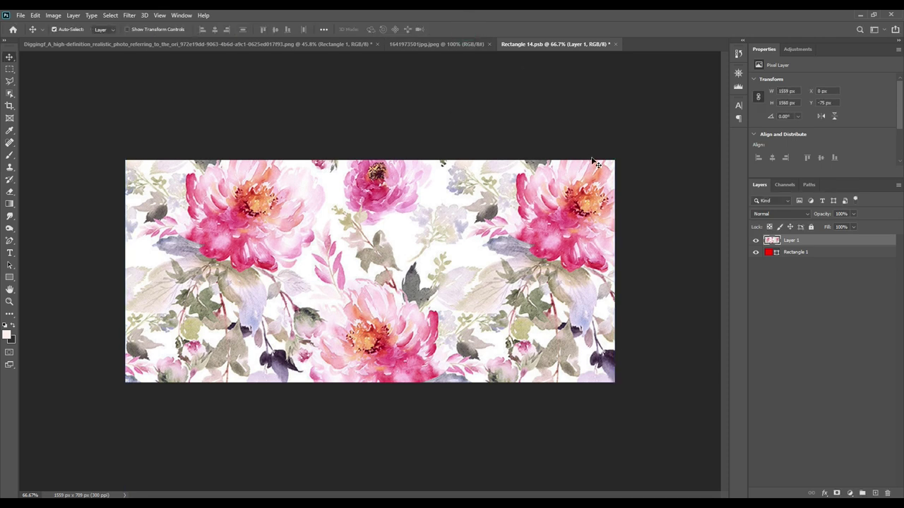
Step: Save and close the Rectangle 1 smart object contents, and hide the Shape 1 layer in the table document
{"action": "key", "text": "ctrl+s"}
{"action": "left_click", "coordinate": [612, 44]}
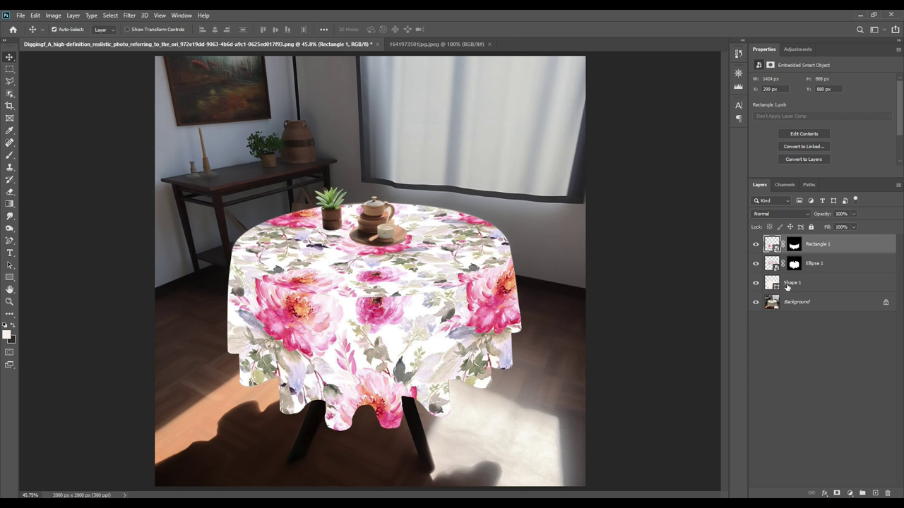
{"action": "left_click", "coordinate": [756, 283]}
{"action": "left_click", "coordinate": [822, 214]}
Step: Load the Ellipse 1 mask as a selection, copy that area of the Background to a new layer, and move it above Rectangle 1
{"action": "left_click", "coordinate": [794, 262], "text": "ctrl"}
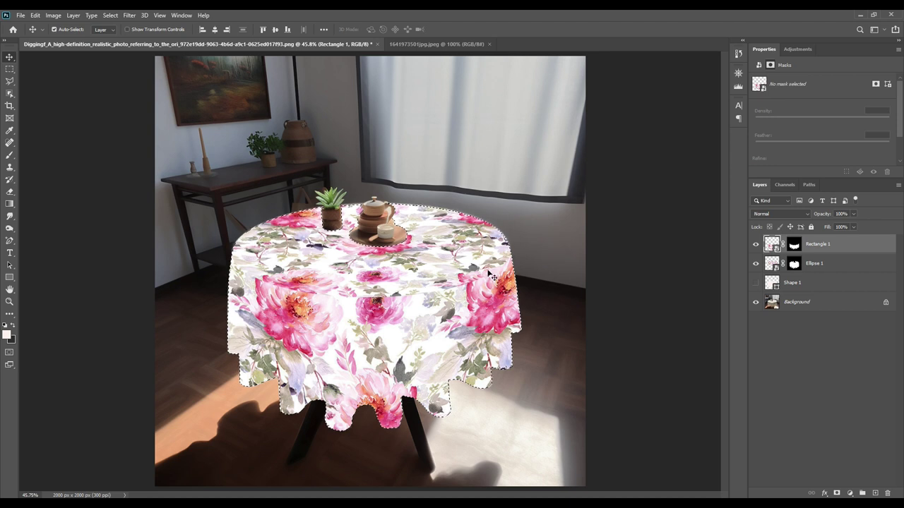
{"action": "left_click", "coordinate": [798, 302]}
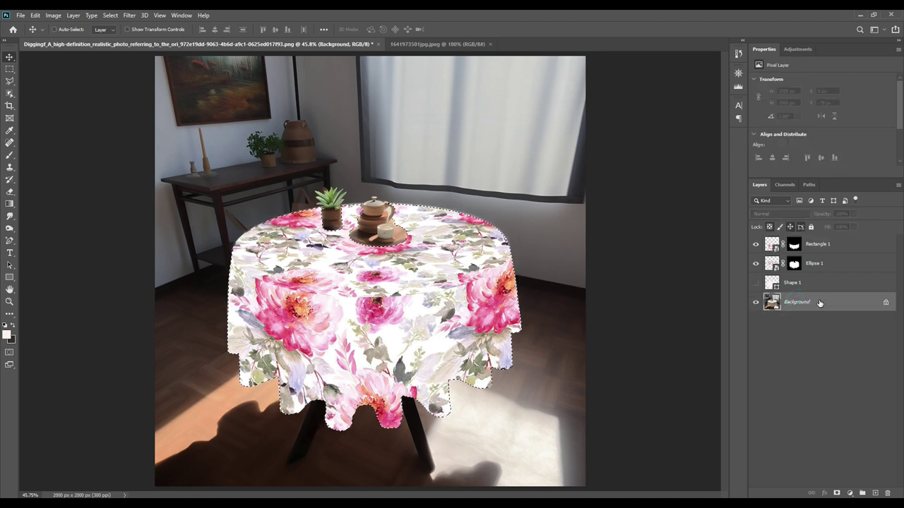
{"action": "key", "text": "ctrl+j"}
{"action": "left_click_drag", "start_coordinate": [811, 301], "coordinate": [811, 245]}
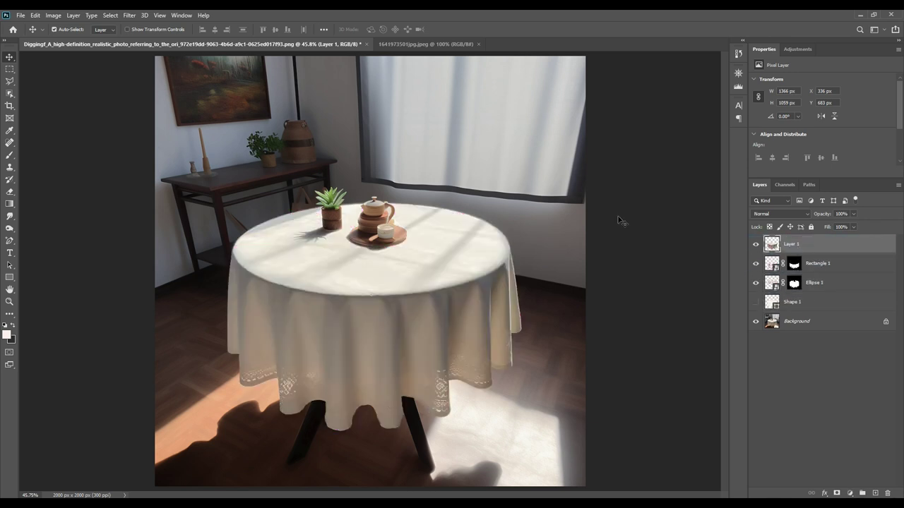
Step: Desaturate the copied tablecloth layer to gray with a Hue/Saturation adjustment
{"action": "left_click", "coordinate": [53, 16]}
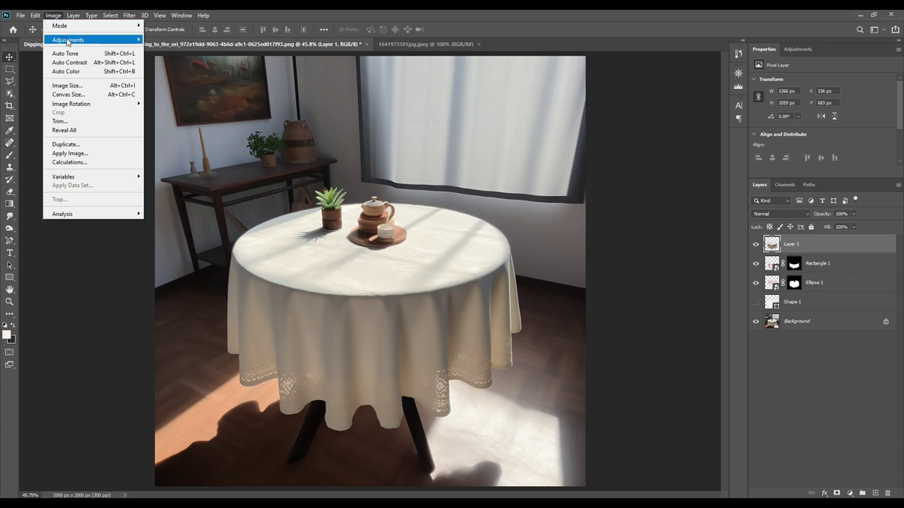
{"action": "mouse_move", "coordinate": [76, 41]}
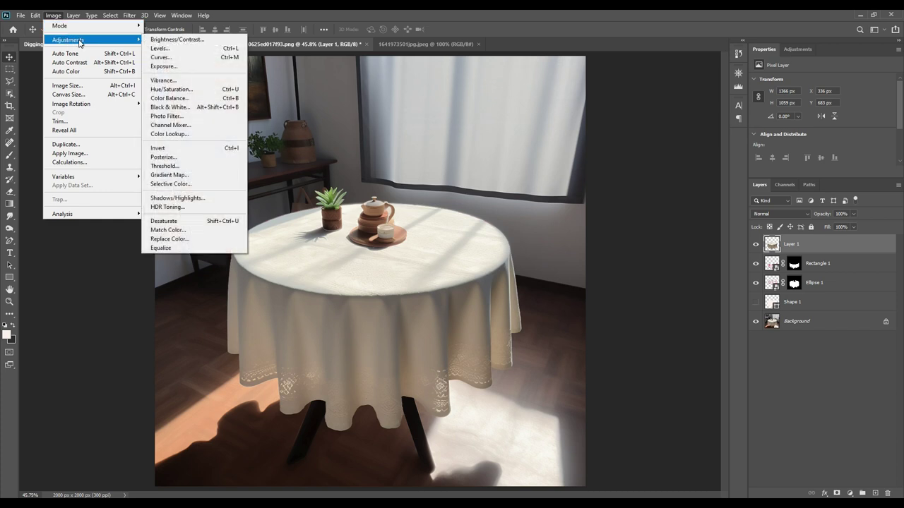
{"action": "left_click", "coordinate": [208, 91]}
{"action": "left_click_drag", "start_coordinate": [635, 220], "coordinate": [570, 218]}
{"action": "left_click", "coordinate": [750, 146]}
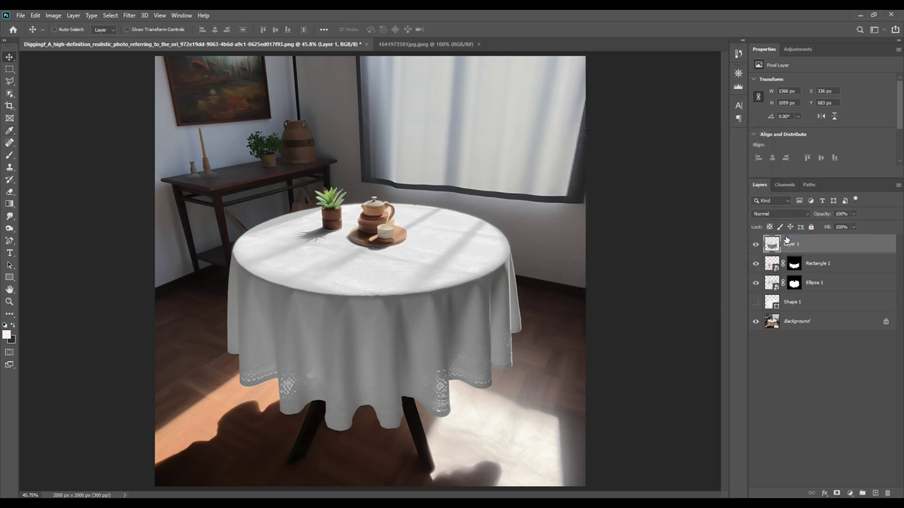
Step: Duplicate the gray tablecloth layer twice and rename the uppermost copy Light
{"action": "key", "text": "ctrl+j"}
{"action": "key", "text": "ctrl+j"}
{"action": "double_click", "coordinate": [799, 249]}
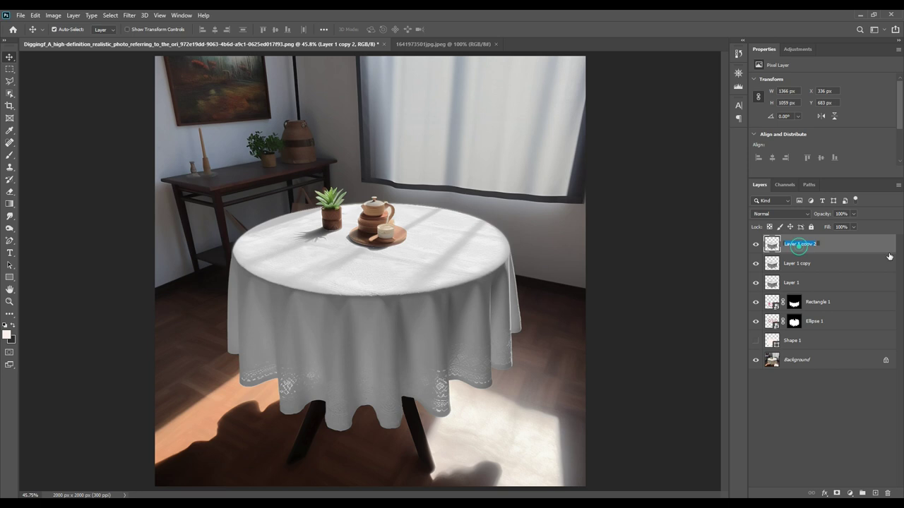
{"action": "type", "text": "Light"}
{"action": "key", "text": "Return"}
Step: Rename the middle gray tablecloth layer Midtone and the lowest one Shadoww
{"action": "double_click", "coordinate": [794, 264]}
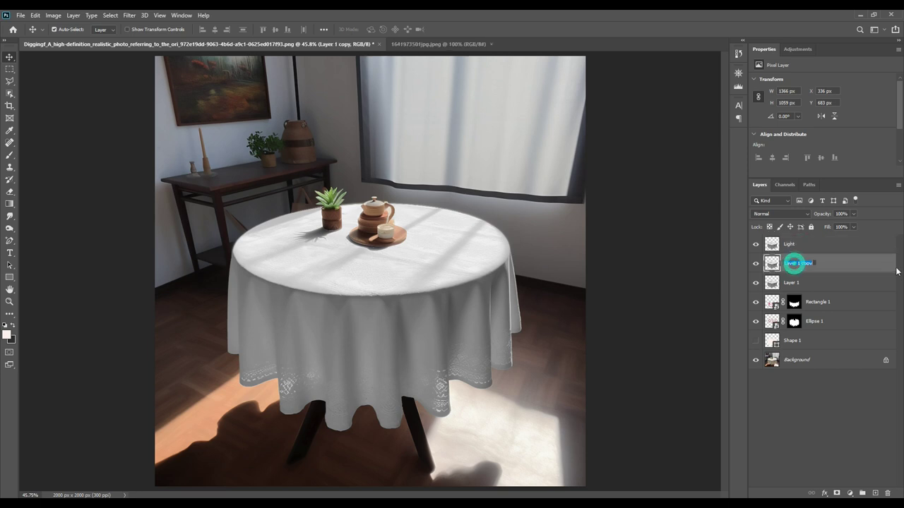
{"action": "type", "text": "Midtone"}
{"action": "key", "text": "Return"}
{"action": "double_click", "coordinate": [791, 283]}
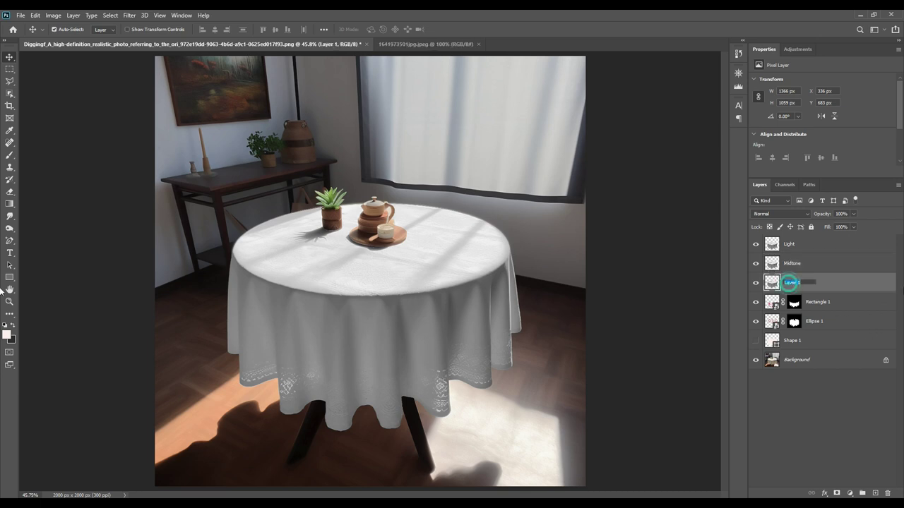
{"action": "type", "text": "Shadoww"}
{"action": "key", "text": "Return"}
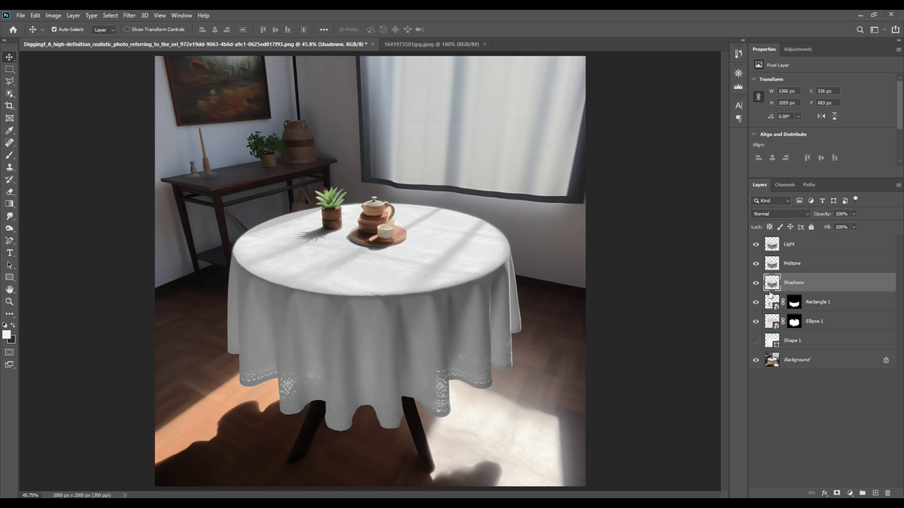
Step: Hide the Light and Midtone layers, and set the Shadoww layer's blend mode to Linear Burn
{"action": "left_click", "coordinate": [756, 244]}
{"action": "left_click", "coordinate": [756, 263]}
{"action": "left_click", "coordinate": [815, 286]}
{"action": "left_click", "coordinate": [789, 211]}
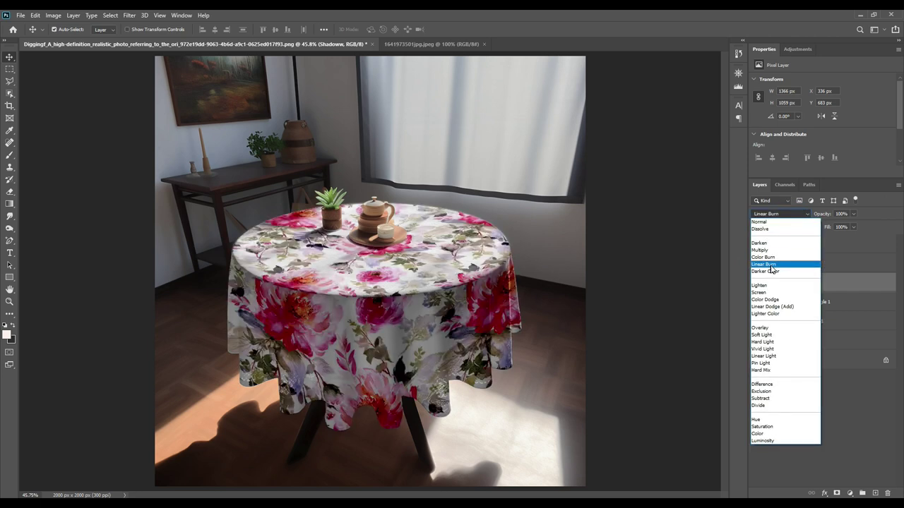
{"action": "left_click", "coordinate": [777, 265]}
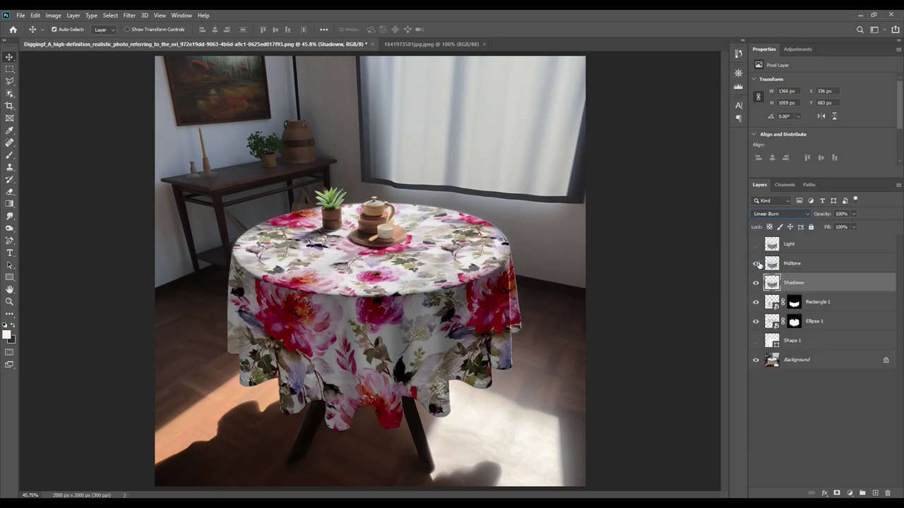
Step: Show the Midtone layer and set its blend mode to Linear Dodge (Add)
{"action": "left_click", "coordinate": [756, 263]}
{"action": "left_click", "coordinate": [803, 268]}
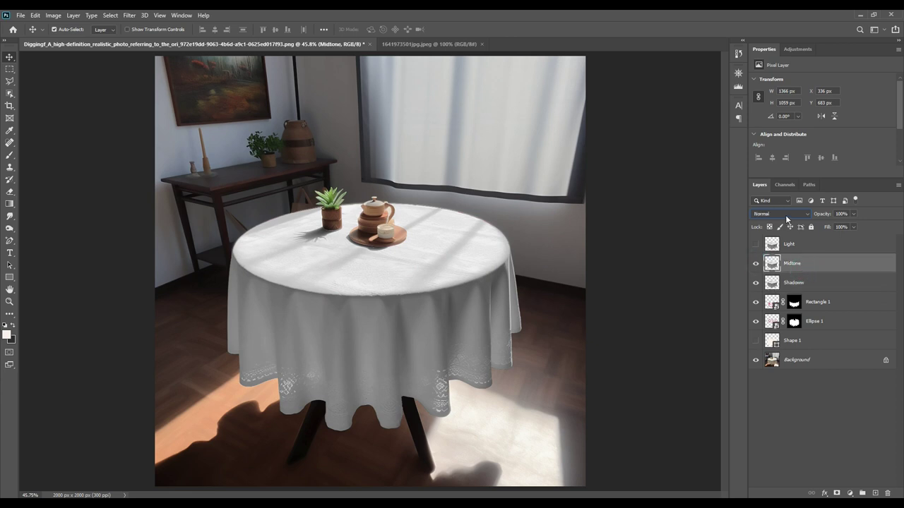
{"action": "left_click", "coordinate": [785, 215]}
{"action": "left_click", "coordinate": [788, 305]}
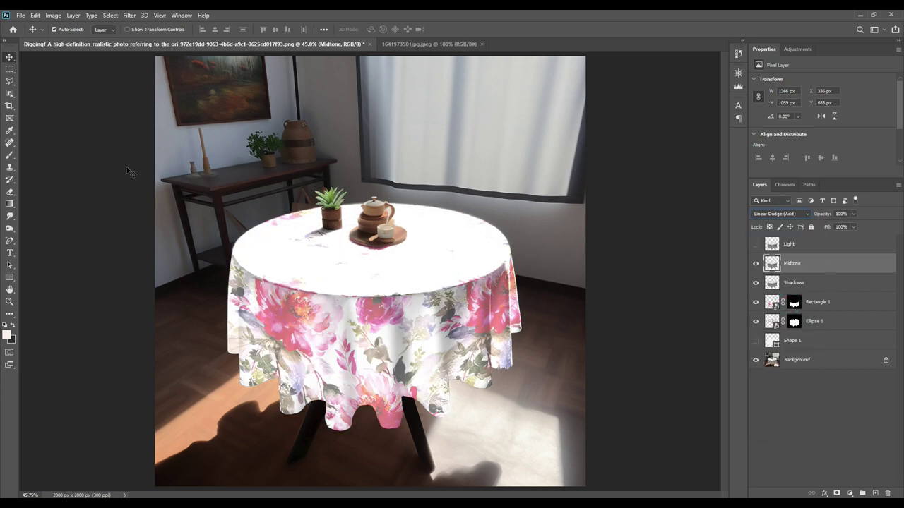
Step: Apply Levels to the Midtone layer with the input black point at 107 and a strongly lowered output white level
{"action": "left_click", "coordinate": [53, 16]}
{"action": "mouse_move", "coordinate": [70, 46]}
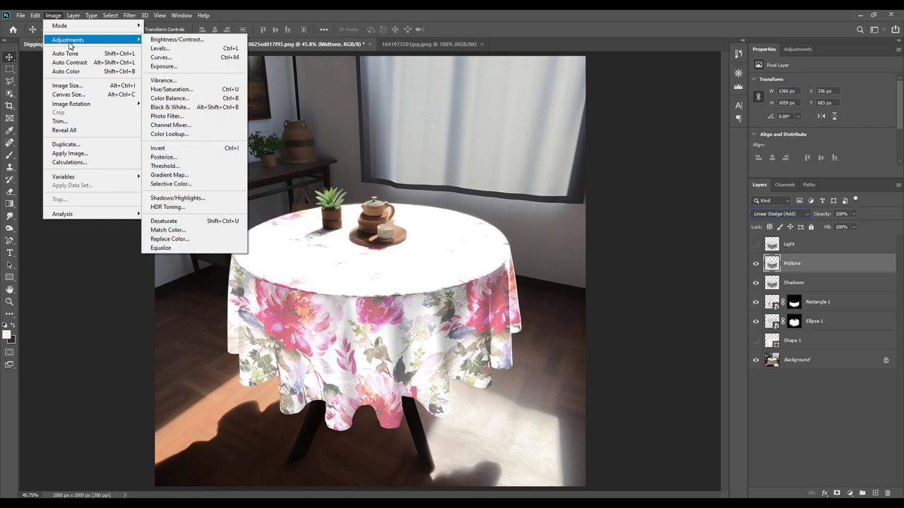
{"action": "left_click", "coordinate": [176, 50]}
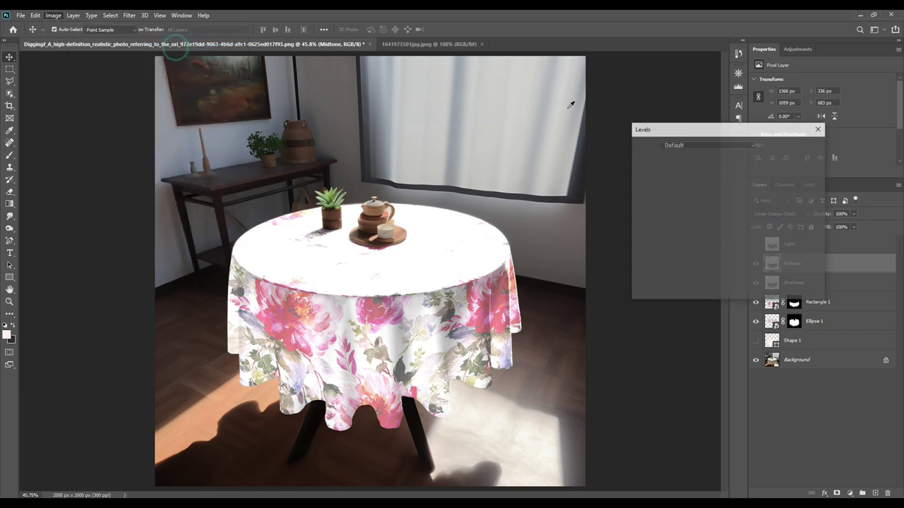
{"action": "left_click_drag", "start_coordinate": [667, 238], "coordinate": [694, 238]}
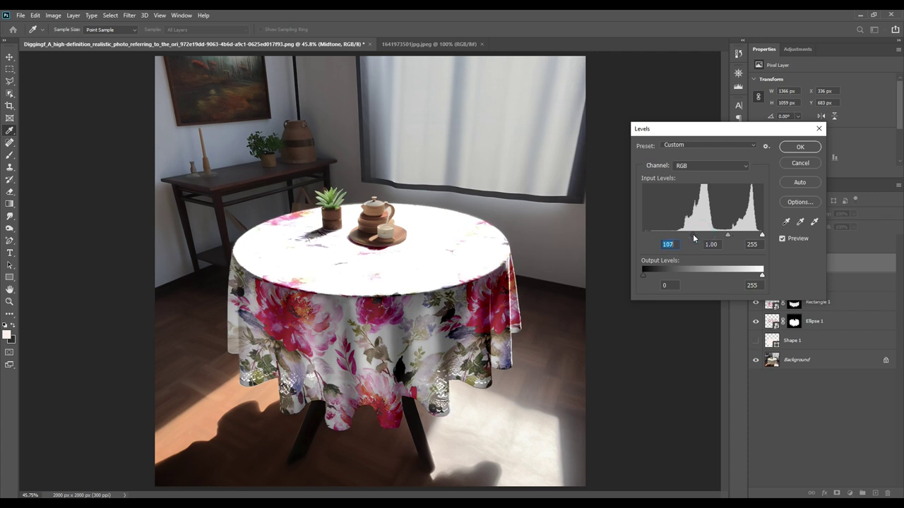
{"action": "left_click_drag", "start_coordinate": [737, 279], "coordinate": [659, 277]}
{"action": "left_click", "coordinate": [789, 150]}
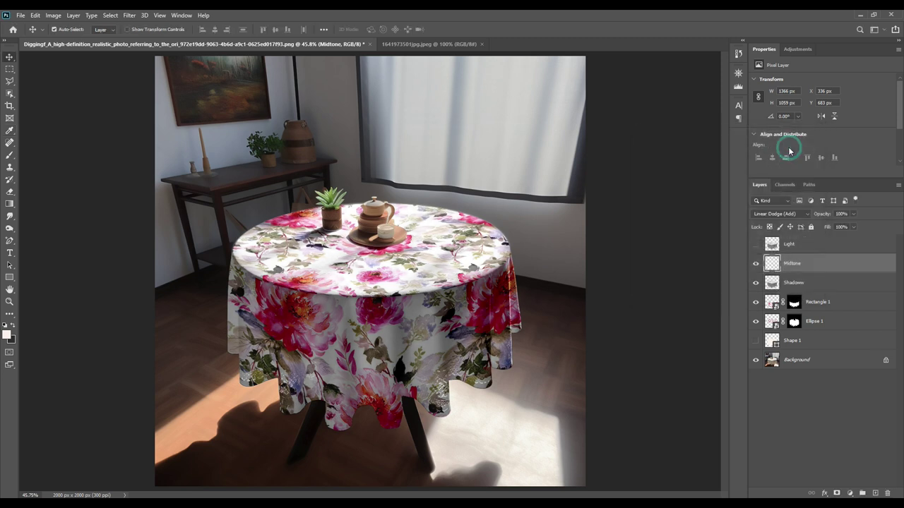
Step: Show the Light layer and set its blend mode to Screen
{"action": "left_click", "coordinate": [756, 244]}
{"action": "left_click", "coordinate": [815, 245]}
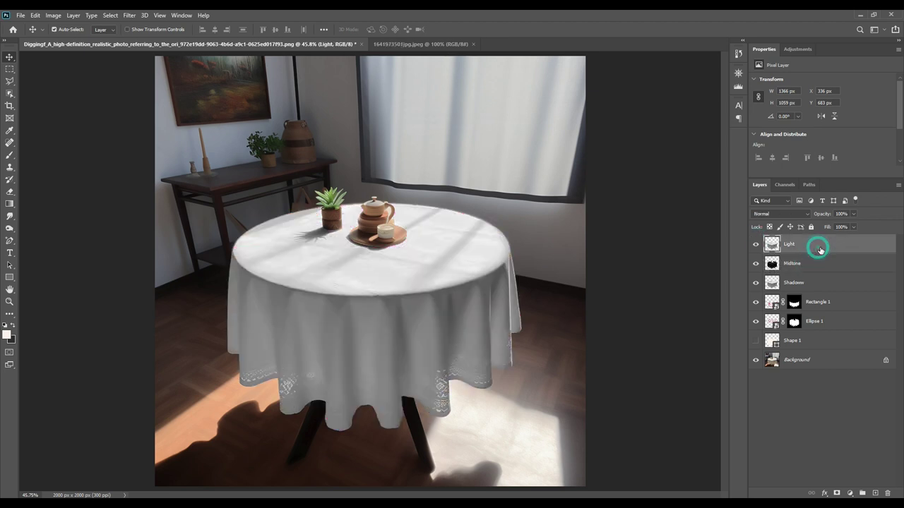
{"action": "left_click", "coordinate": [790, 215]}
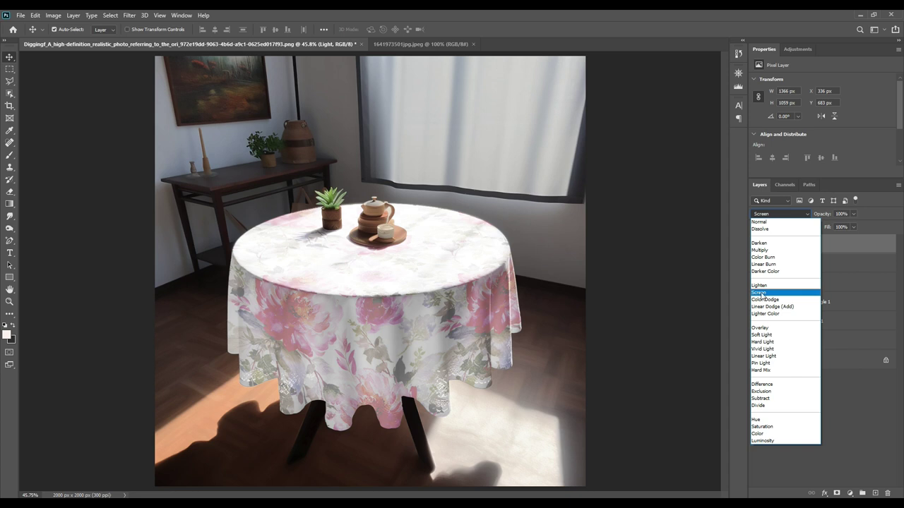
{"action": "left_click", "coordinate": [761, 293]}
Step: Apply Levels to the Light layer with the input black point at 223
{"action": "left_click", "coordinate": [53, 15]}
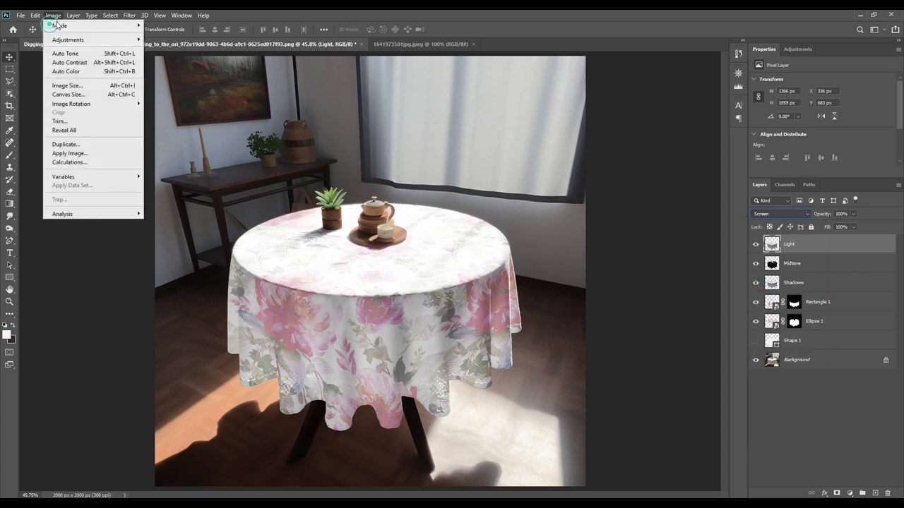
{"action": "mouse_move", "coordinate": [78, 40]}
{"action": "left_click", "coordinate": [187, 50]}
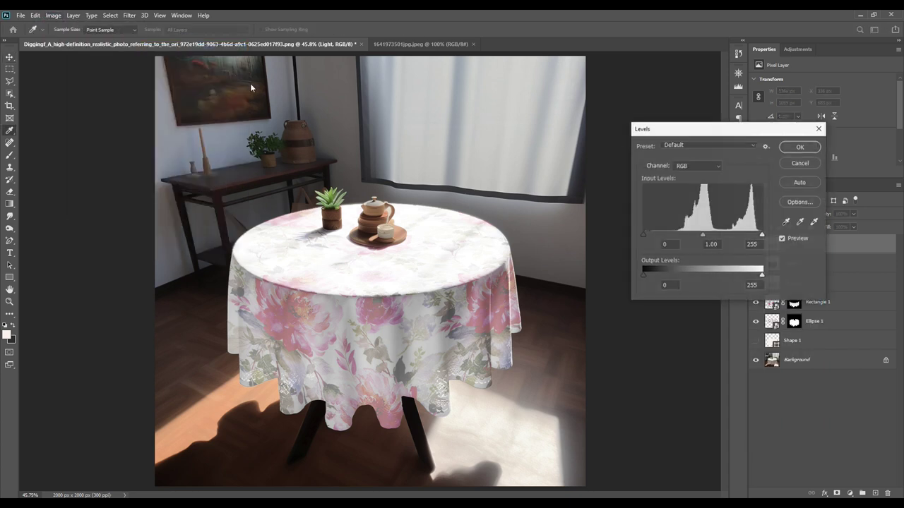
{"action": "left_click_drag", "start_coordinate": [664, 240], "coordinate": [748, 240]}
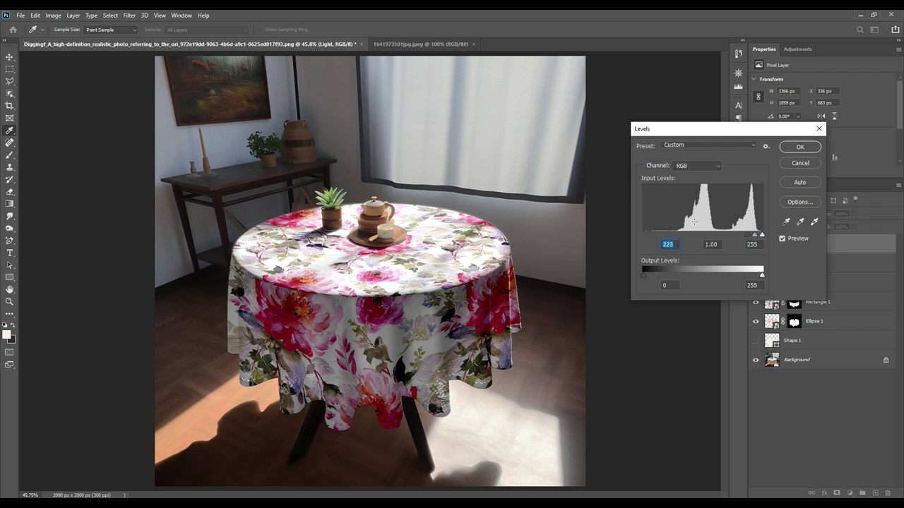
{"action": "left_click", "coordinate": [797, 148]}
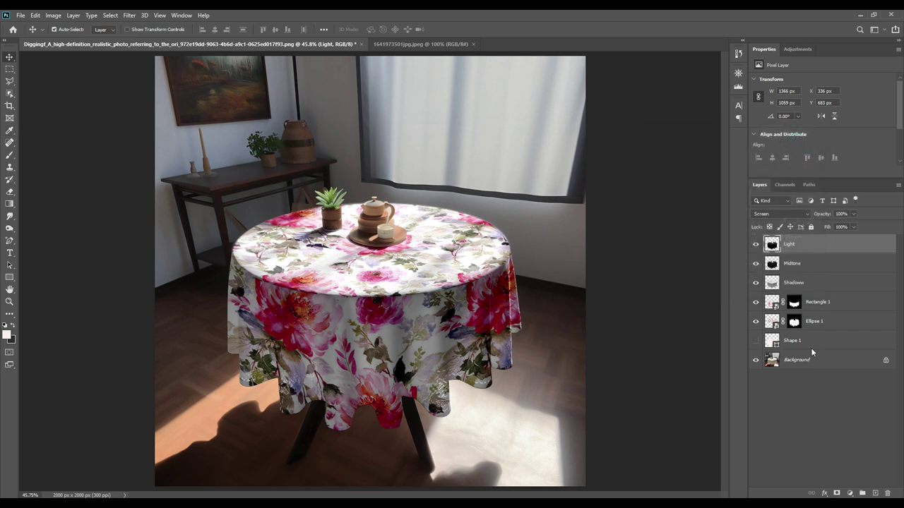
Step: Group the Light, Midtone and Shadoww layers and name the group FX
{"action": "left_click", "coordinate": [812, 390]}
{"action": "left_click", "coordinate": [801, 246]}
{"action": "left_click", "coordinate": [803, 284], "text": "shift"}
{"action": "key", "text": "f"}
{"action": "key", "text": "f"}
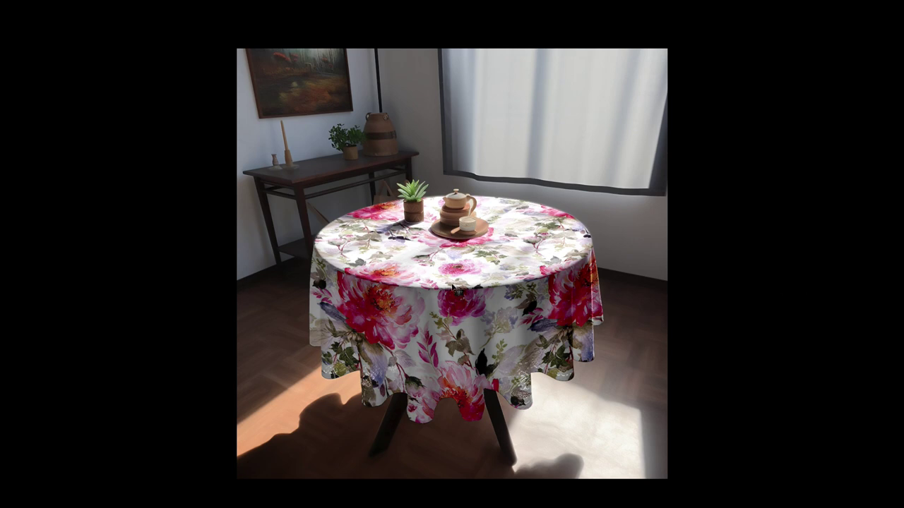
{"action": "scroll", "coordinate": [466, 278], "scroll_direction": "up", "scroll_amount": 3}
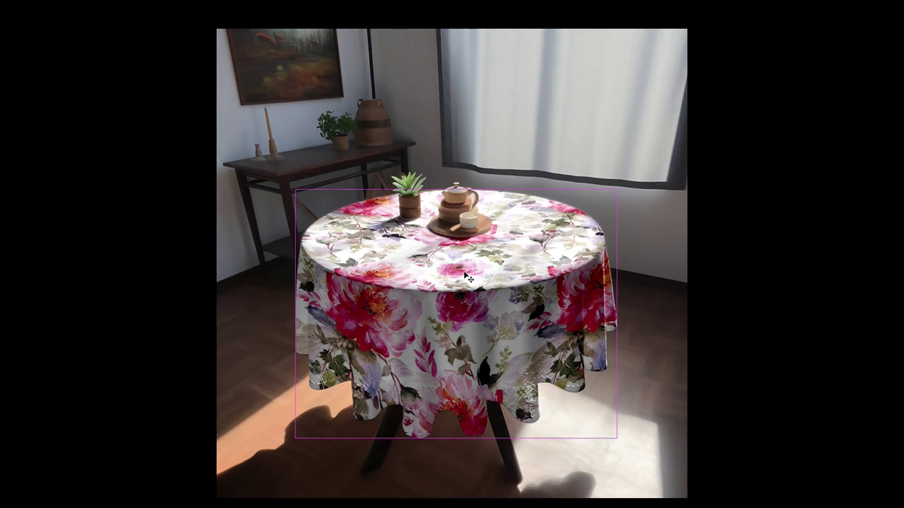
{"action": "scroll", "coordinate": [466, 278], "scroll_direction": "up", "scroll_amount": 3}
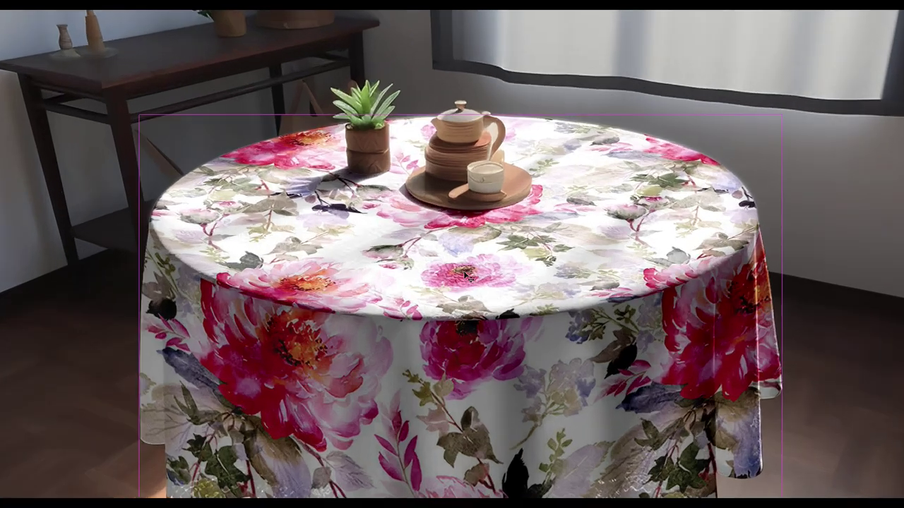
{"action": "scroll", "coordinate": [538, 379], "scroll_direction": "right", "scroll_amount": 1}
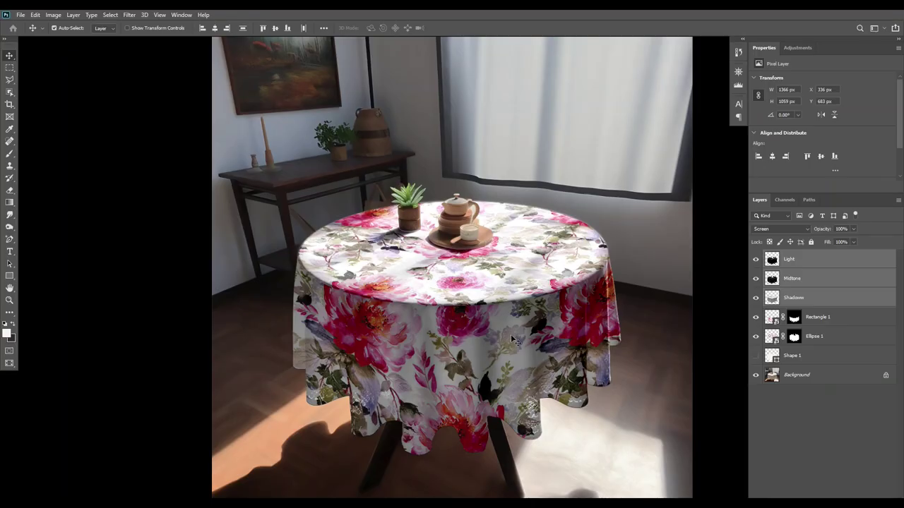
{"action": "key", "text": "ctrl+g"}
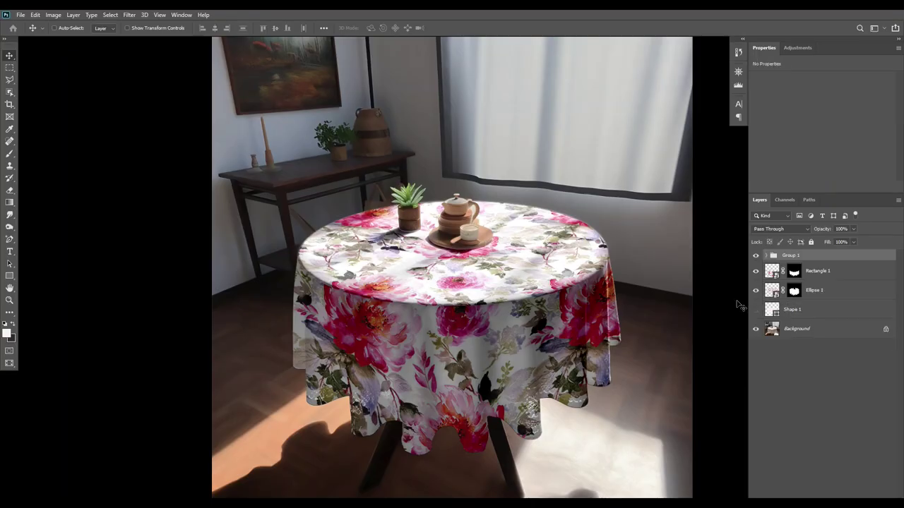
{"action": "double_click", "coordinate": [791, 257]}
{"action": "type", "text": "FX"}
{"action": "key", "text": "Return"}
Step: Mark the Rectangle 1 and Ellipse 1 smart object layers with a red color label
{"action": "left_click", "coordinate": [831, 274]}
{"action": "left_click", "coordinate": [820, 292], "text": "shift"}
{"action": "right_click", "coordinate": [824, 295]}
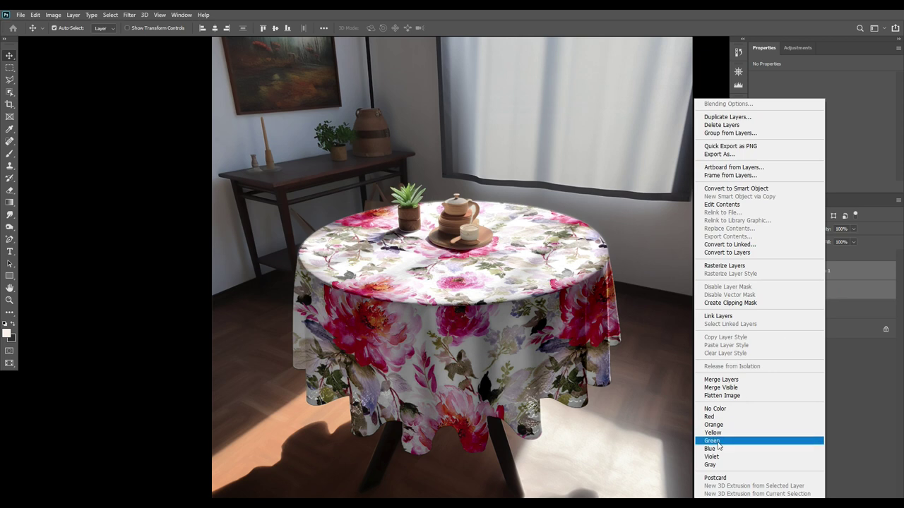
{"action": "left_click", "coordinate": [709, 416]}
{"action": "left_click", "coordinate": [810, 387]}
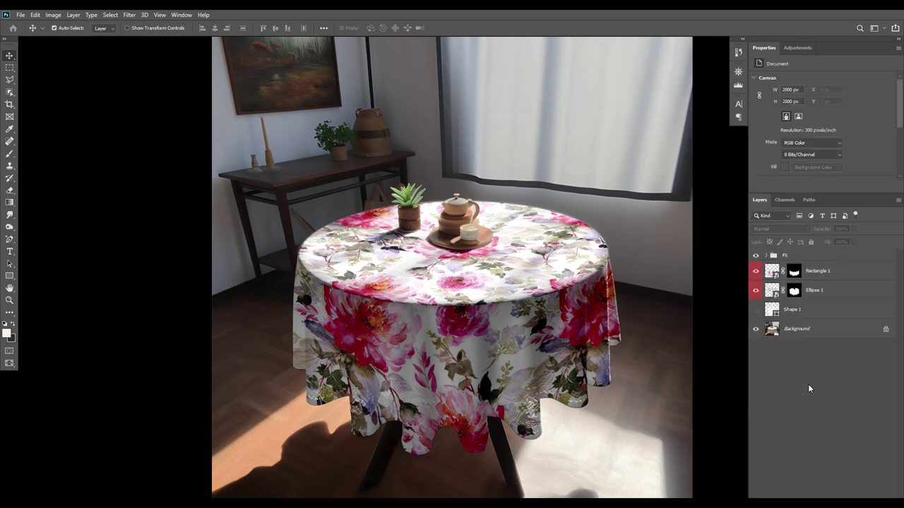